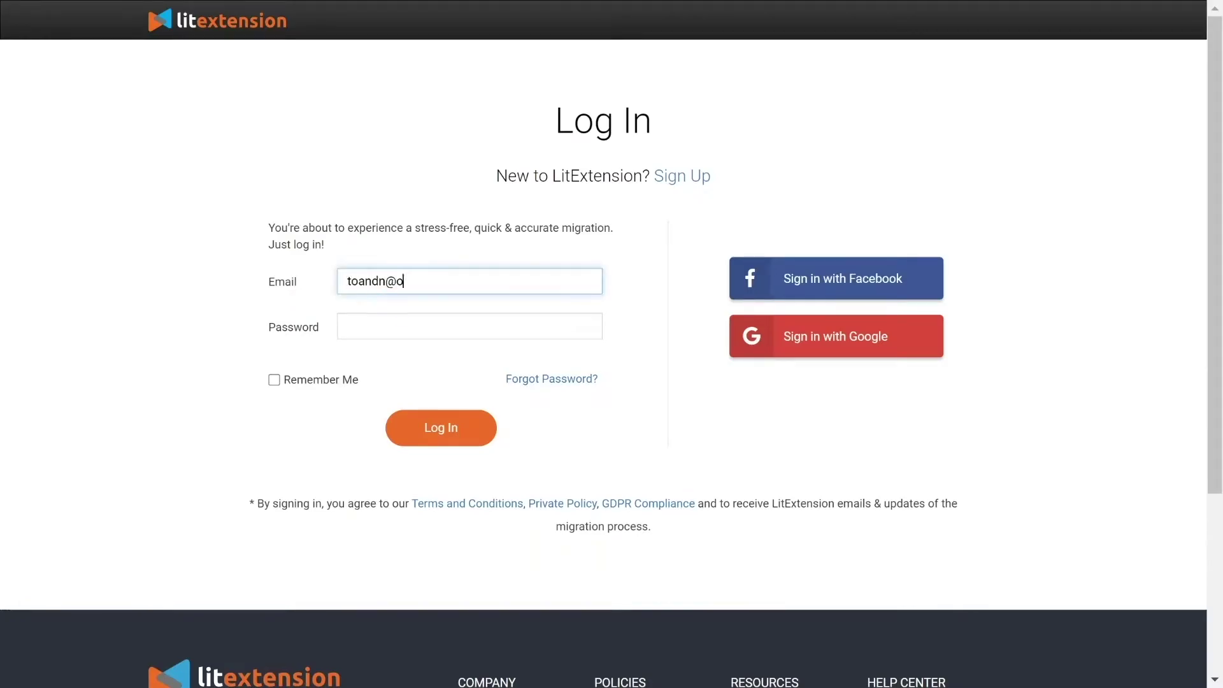
type("ceansoftware")
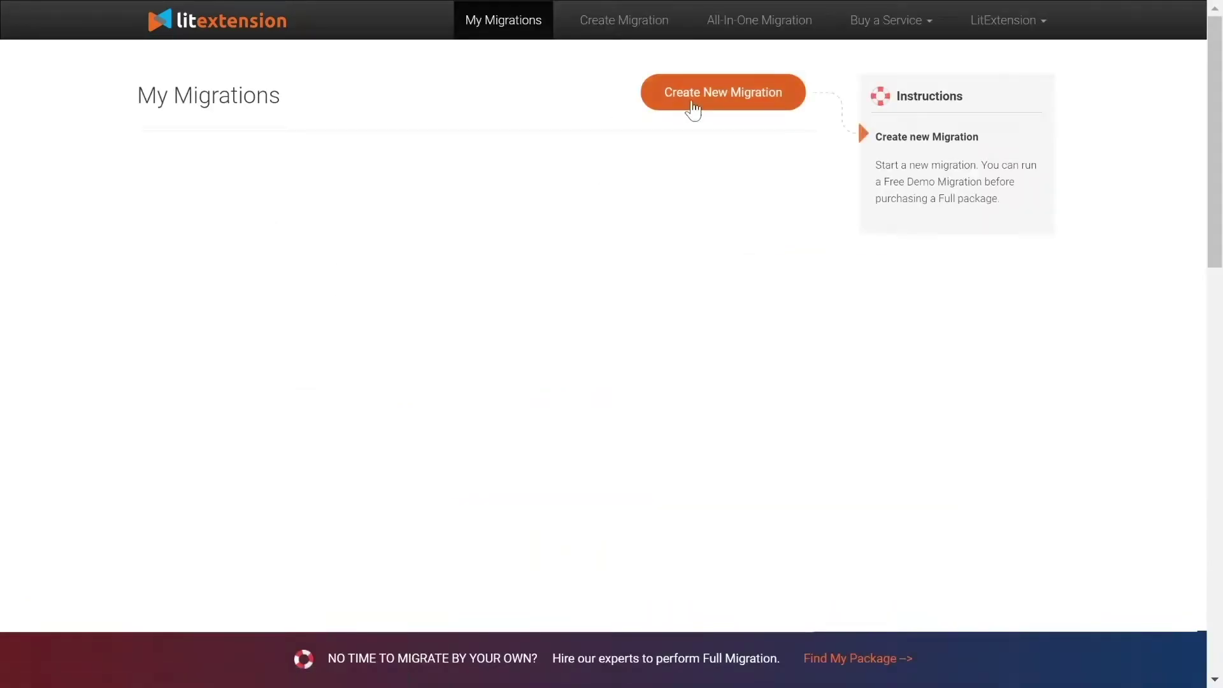
Create a new migration with BigCommerce as the source cart and enter its store URL.
left_click(699, 105)
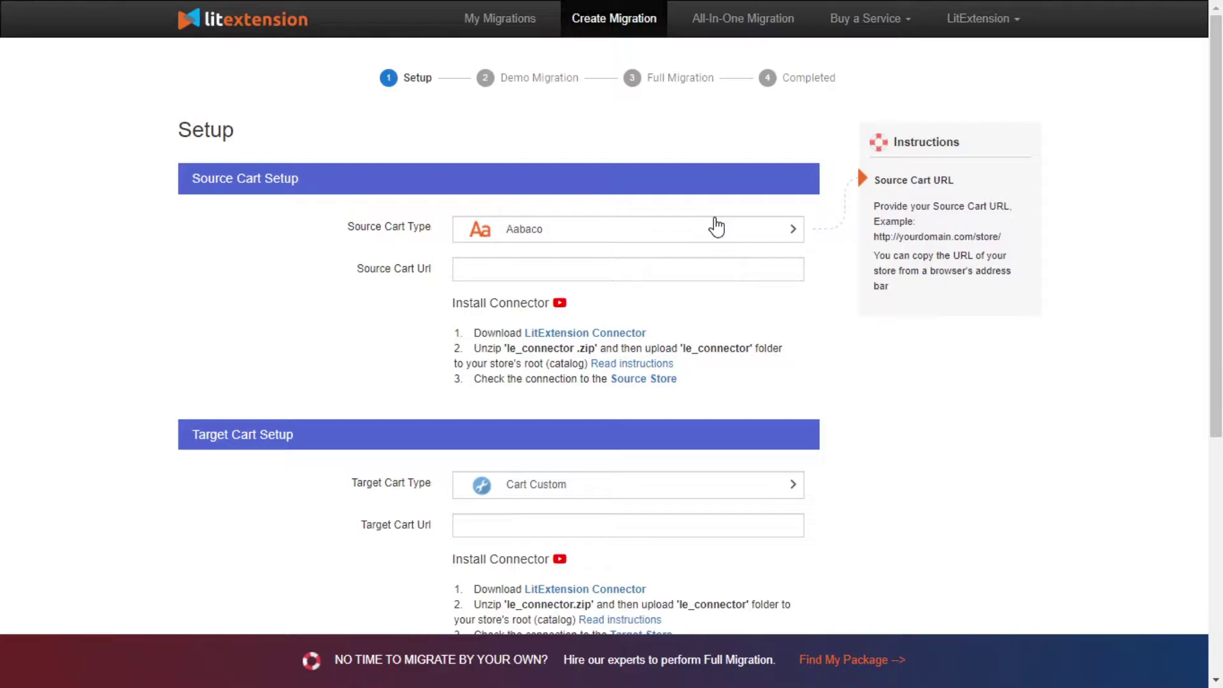
left_click(717, 227)
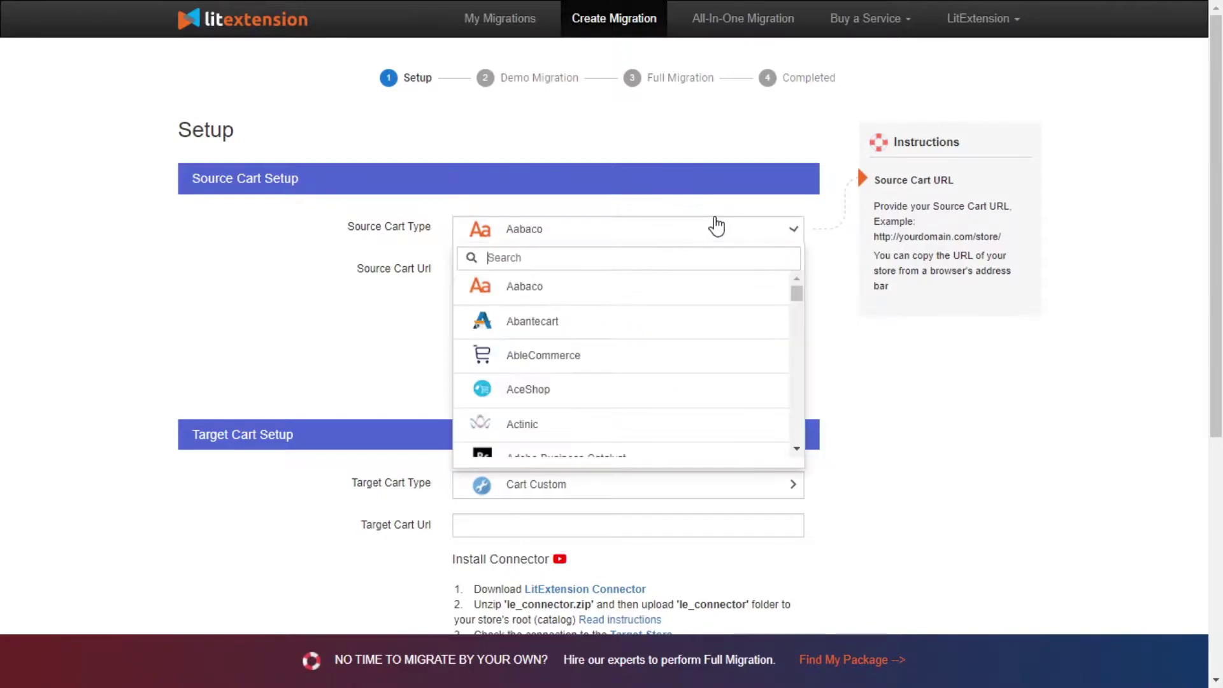
type("big")
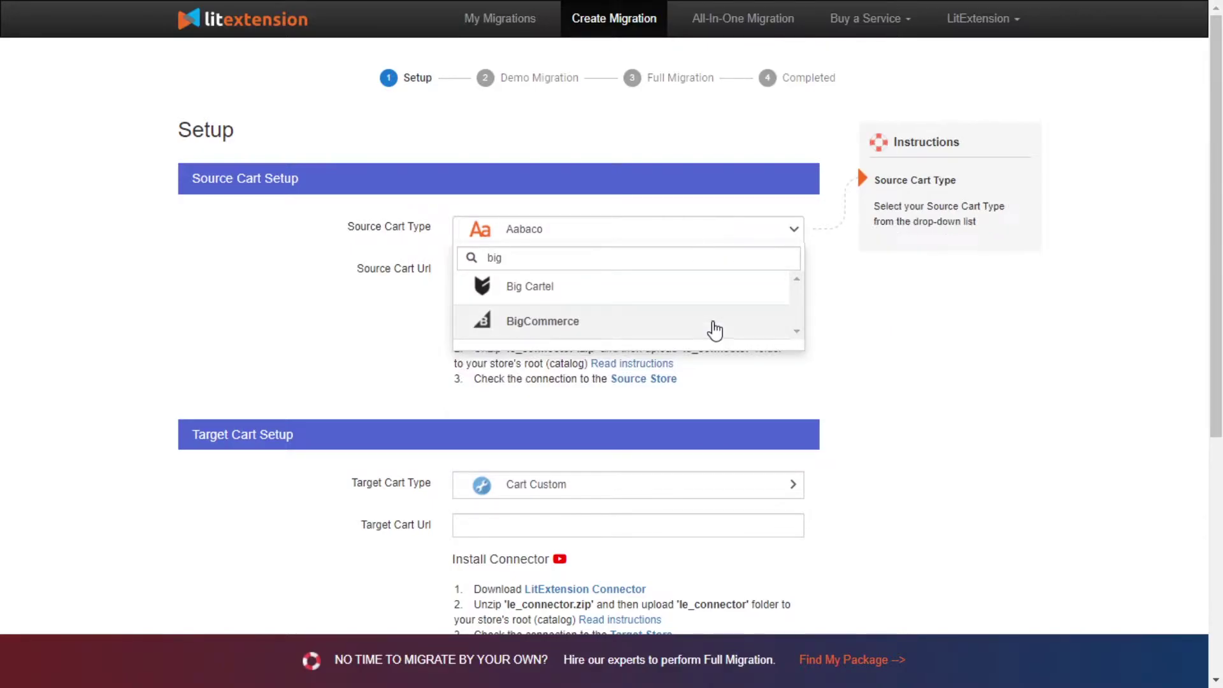
left_click(710, 326)
left_click(593, 267)
type("http://45.56.66.224/your_source_cart")
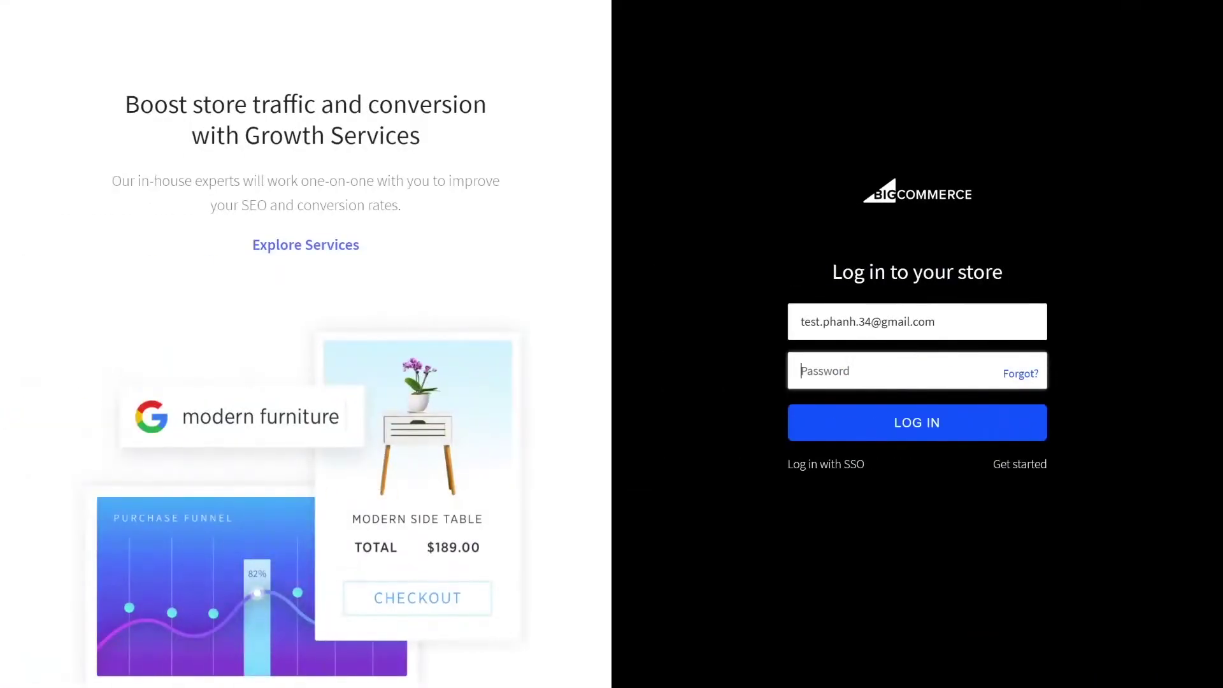
Log in to the Jellyfish BigCommerce store and start a new API account under Advanced Settings.
left_click(874, 423)
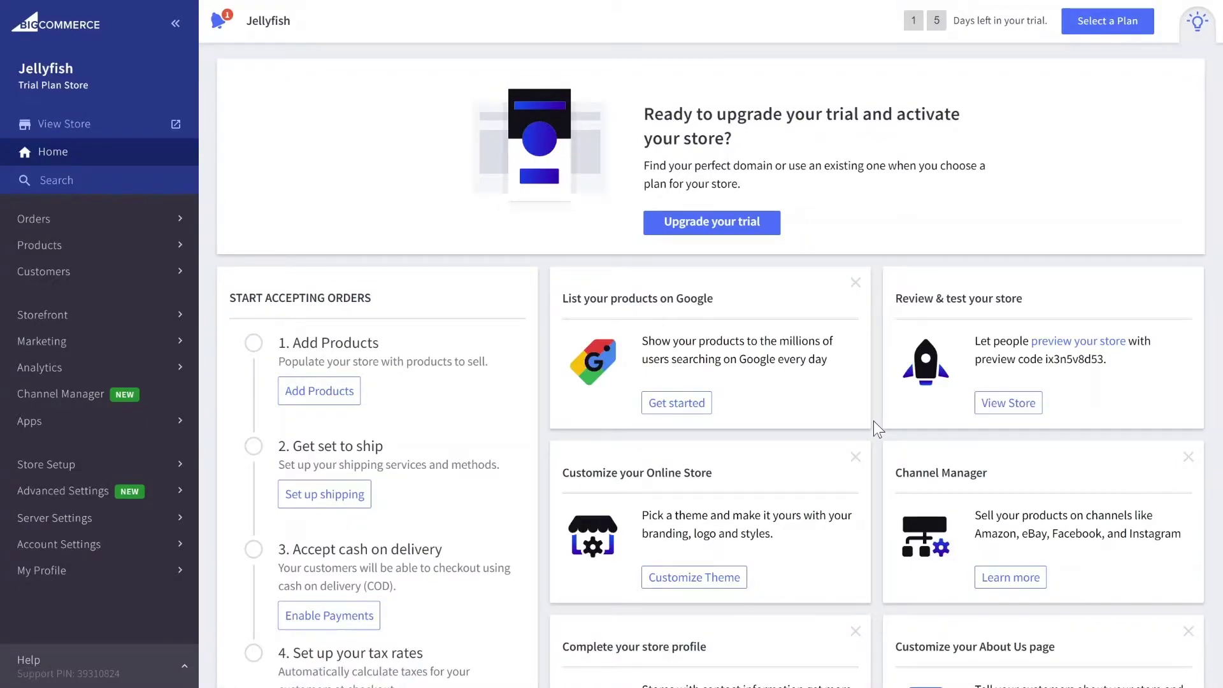
left_click(105, 491)
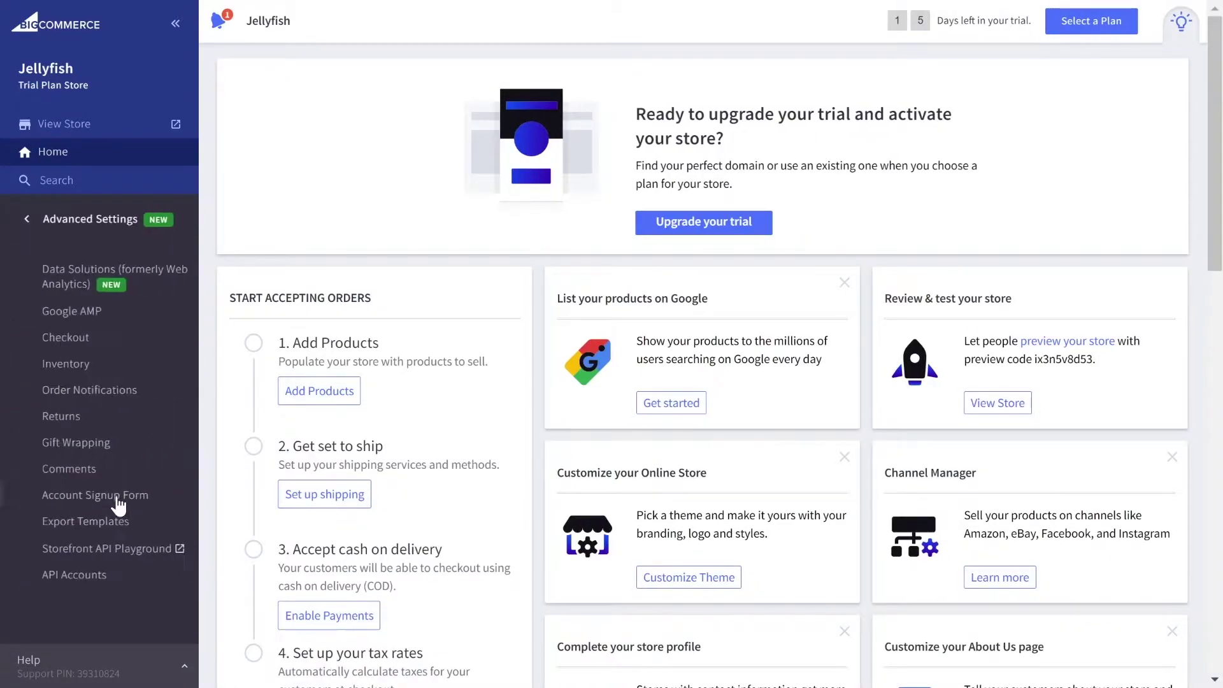
left_click(97, 574)
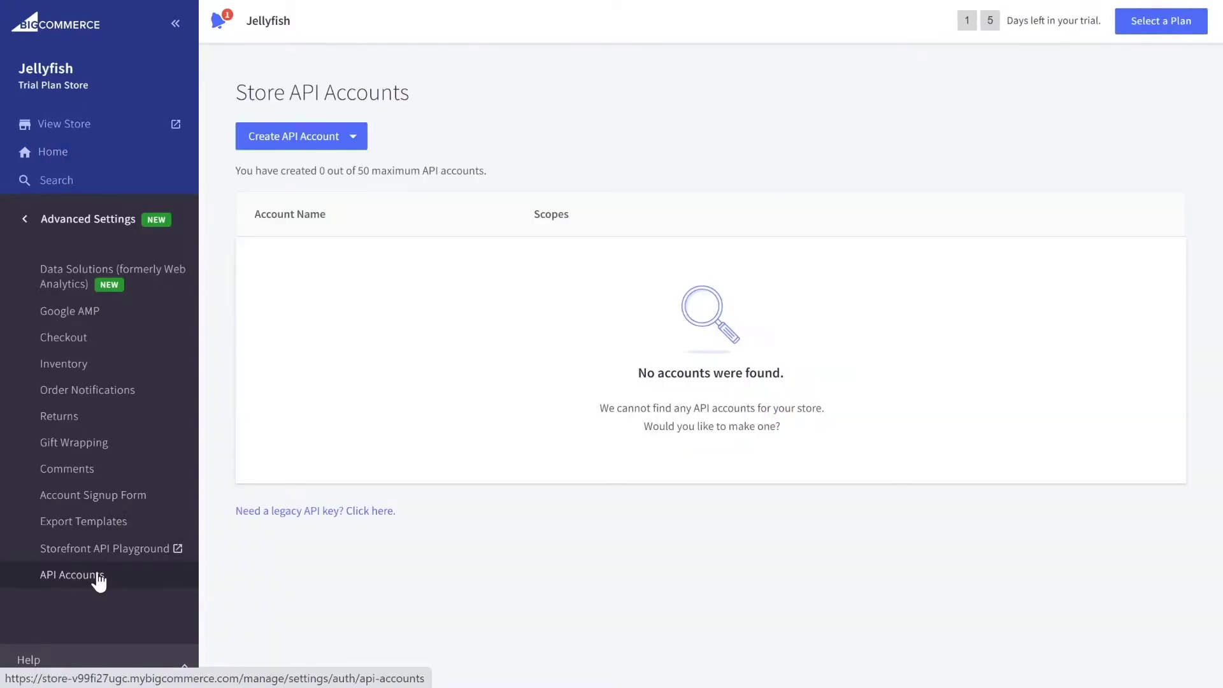
left_click(325, 144)
Name the API account 'LitExtension API', grant modify access to its scopes, and save it.
left_click(298, 172)
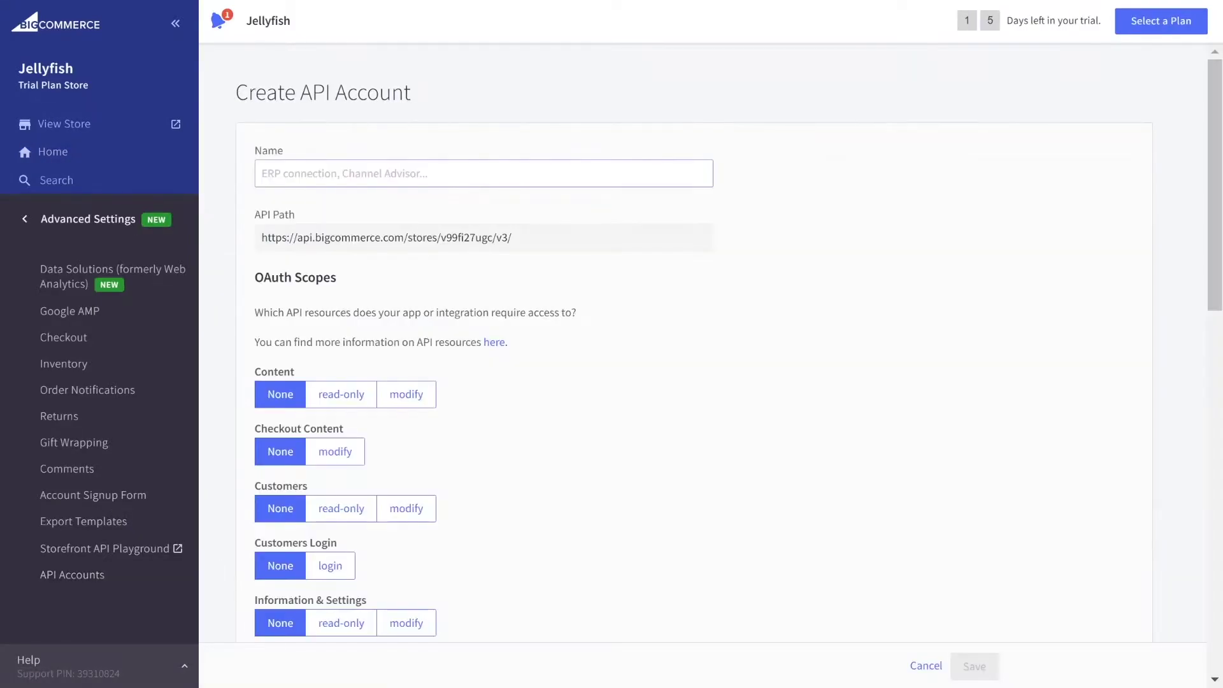
type("LitExtension API")
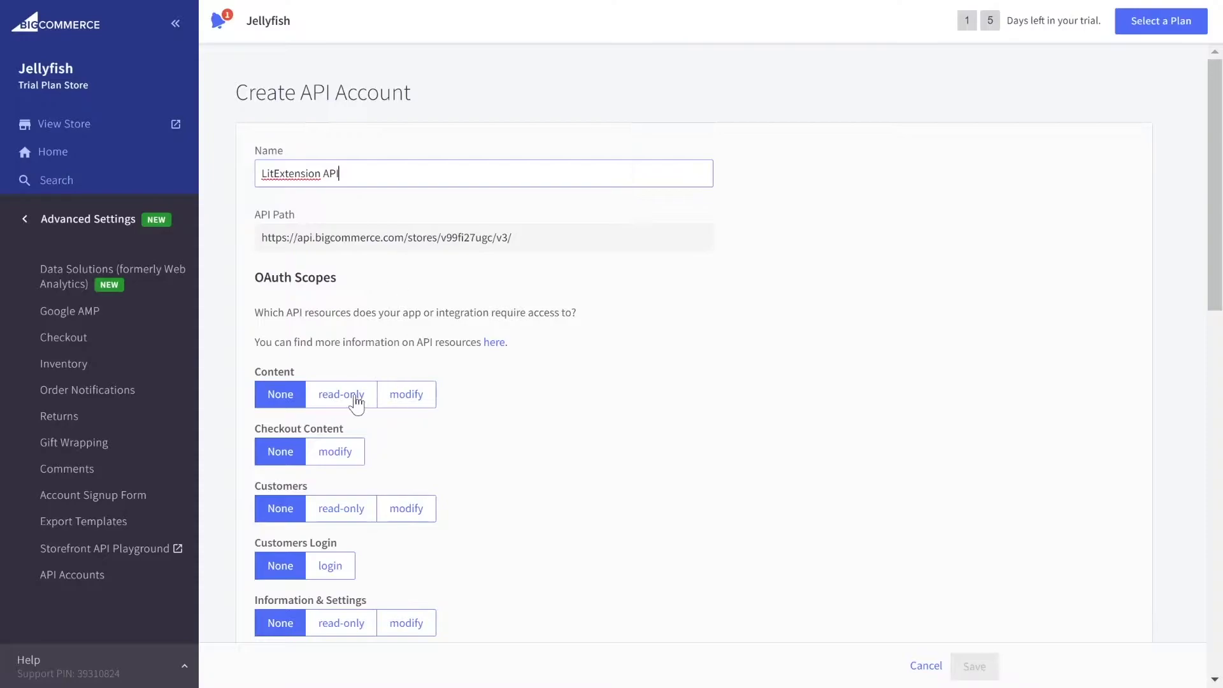
left_click(406, 394)
scroll(415, 511, "down", 1)
left_click(407, 527)
scroll(429, 525, "down", 4)
left_click(407, 259)
left_click(333, 374)
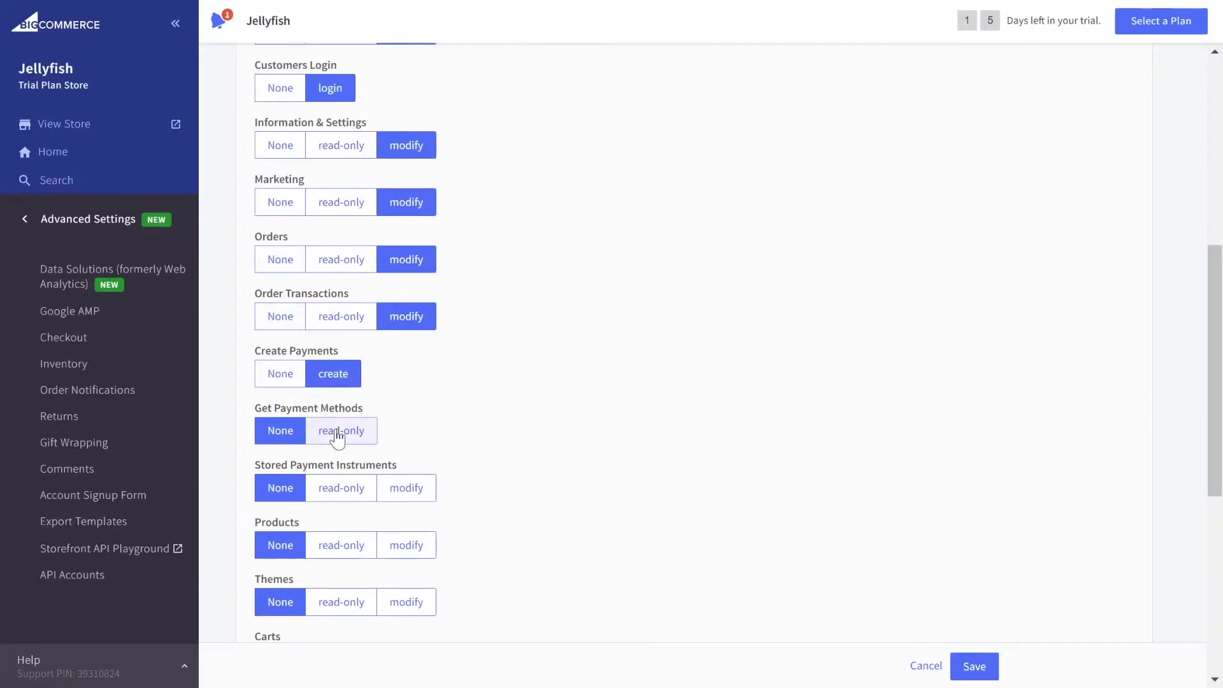
left_click(341, 432)
left_click(406, 488)
left_click(406, 545)
left_click(406, 602)
scroll(536, 448, "down", 5)
left_click(406, 209)
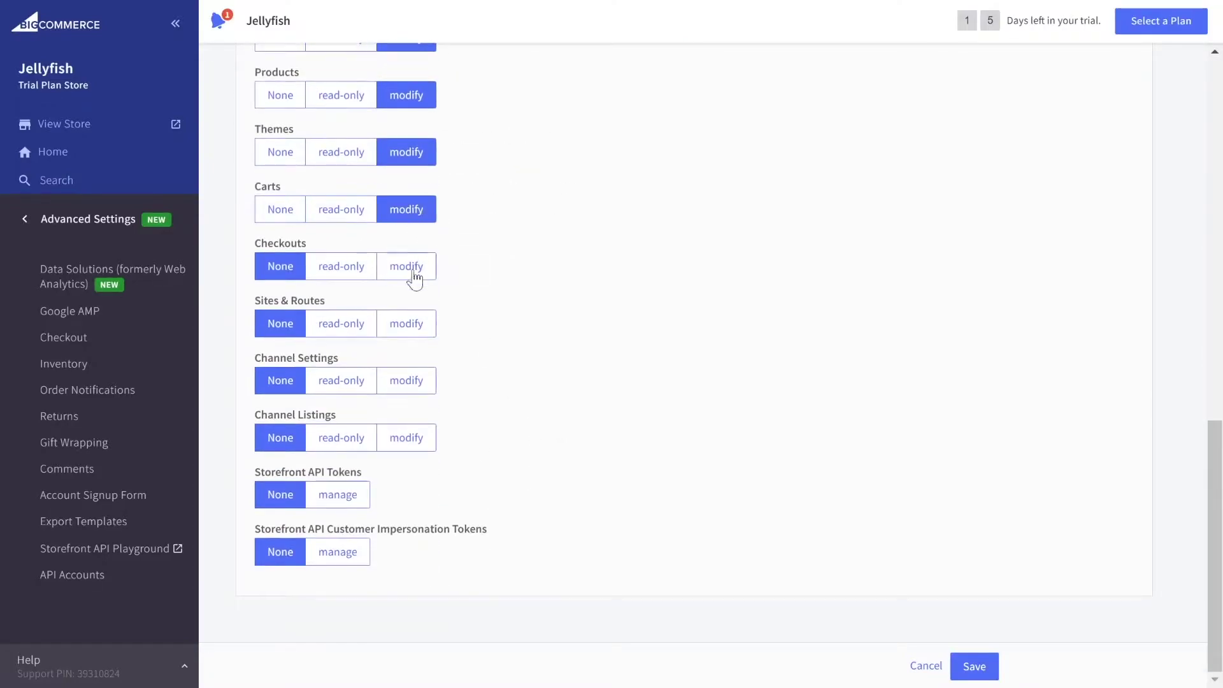
left_click(967, 673)
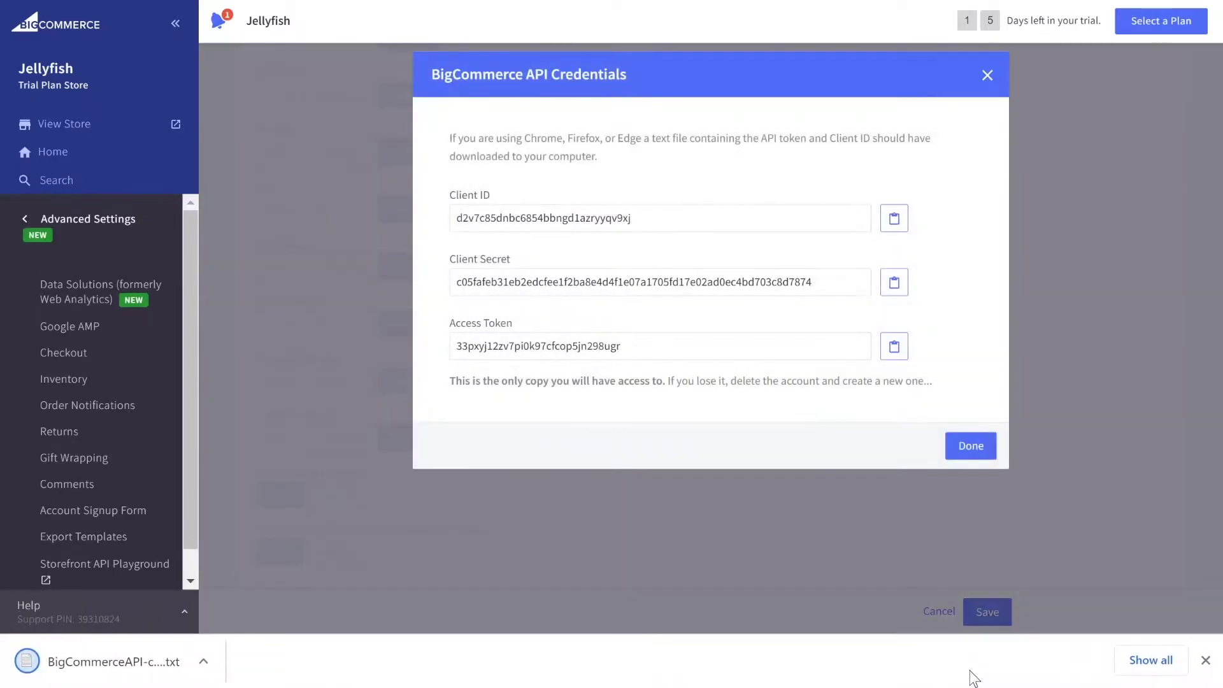
Copy the BigCommerce access token, close the credentials dialog, and dismiss LitExtension's how-to video.
left_click(896, 350)
left_click(971, 445)
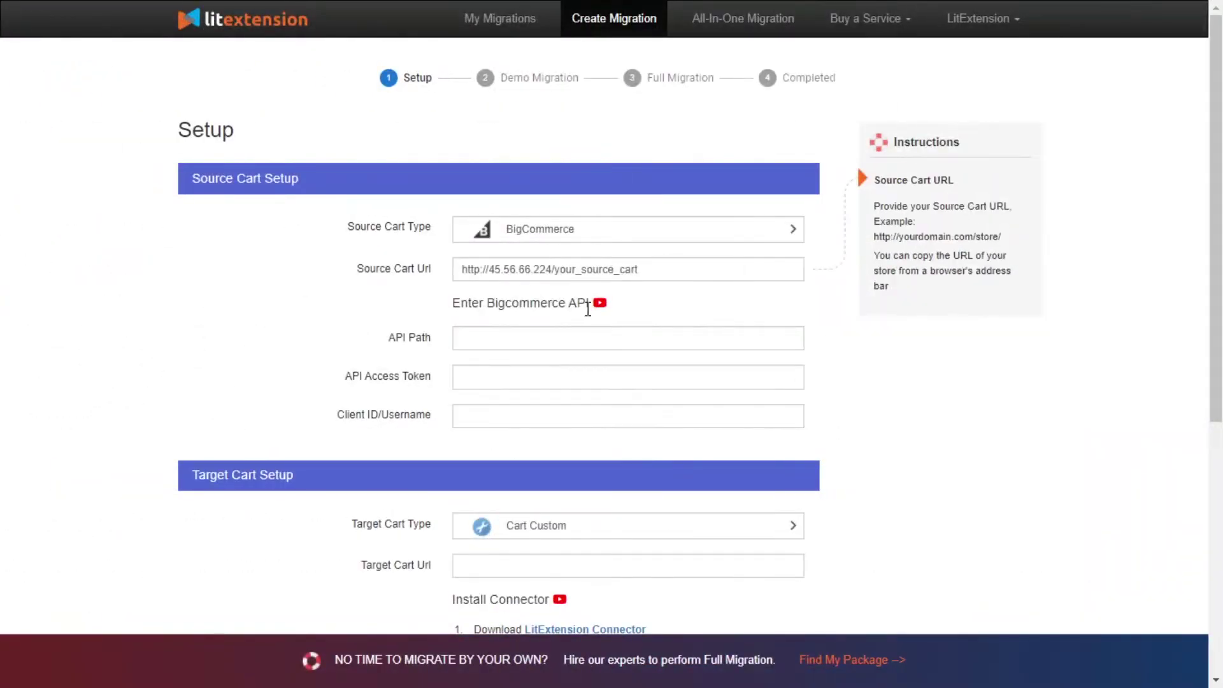
left_click(607, 308)
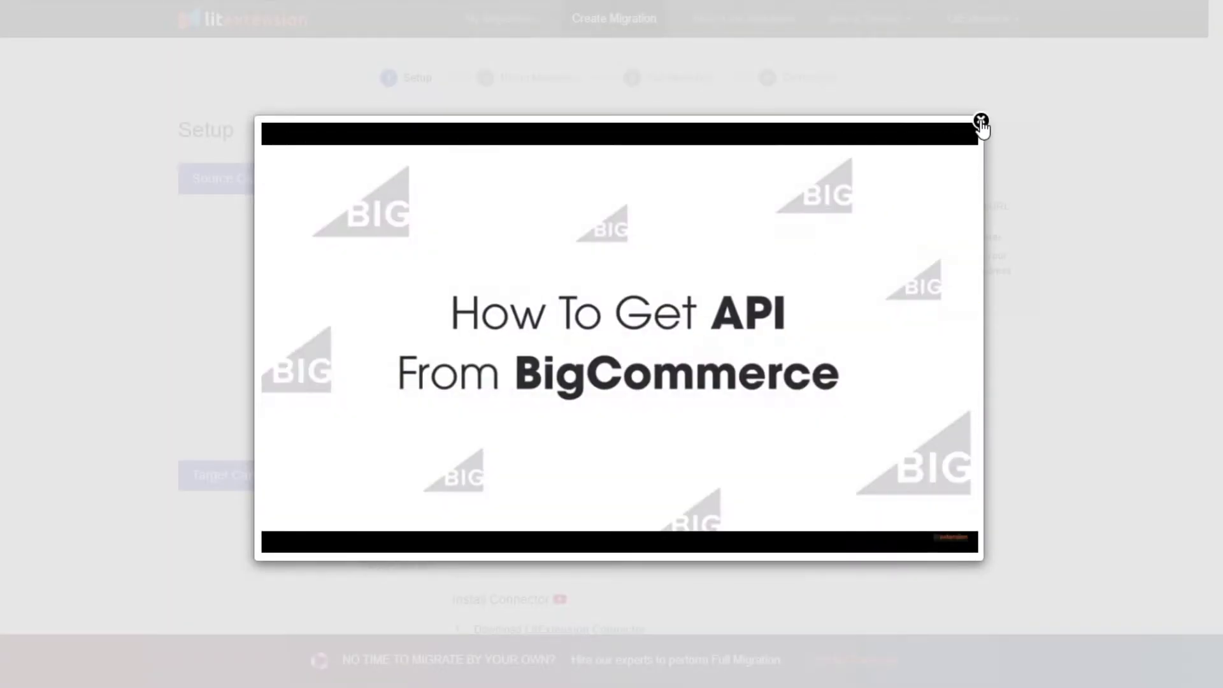
left_click(981, 124)
Paste the API Path, Access Token and Client ID into LitExtension's source cart fields.
left_click(590, 338)
key("ctrl+v")
left_click(689, 380)
key("ctrl+v")
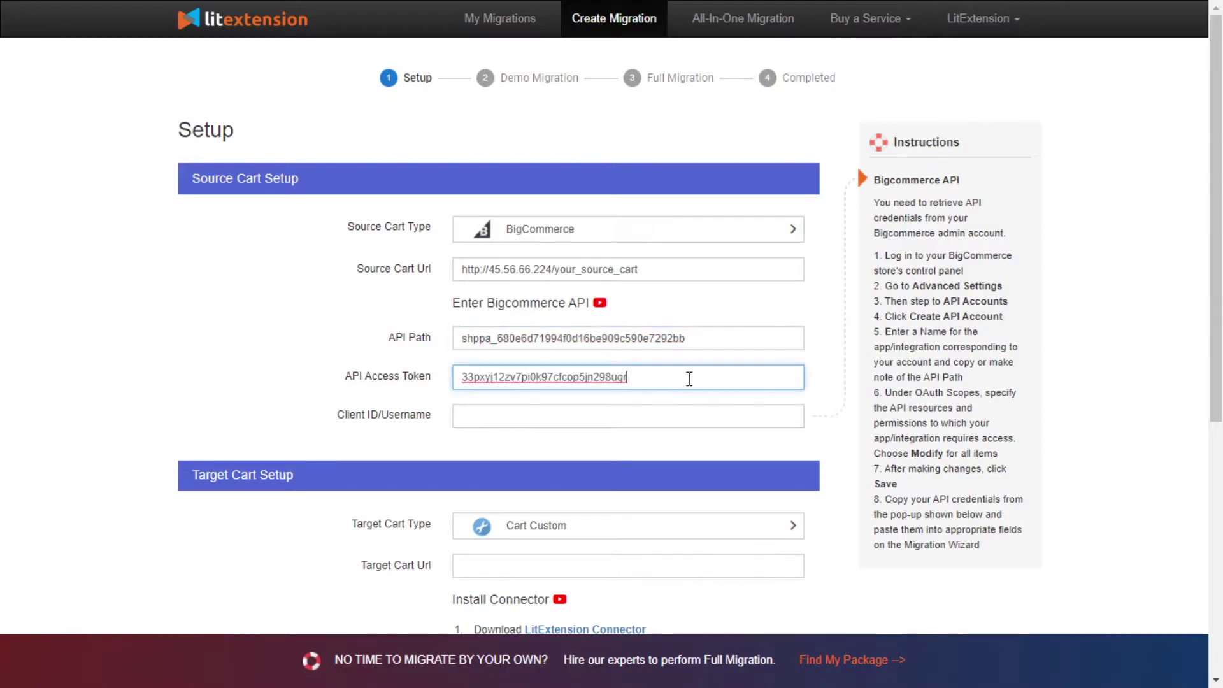
left_click(736, 407)
key("ctrl+v")
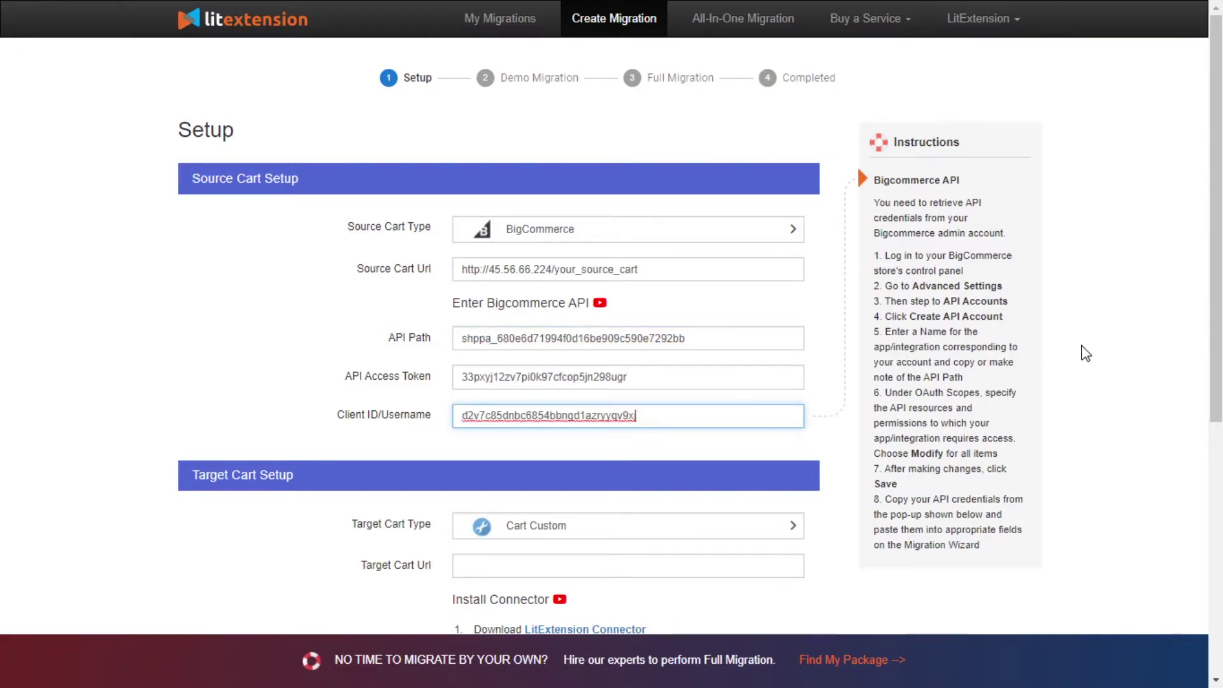
left_click_drag(1216, 354, 1216, 429)
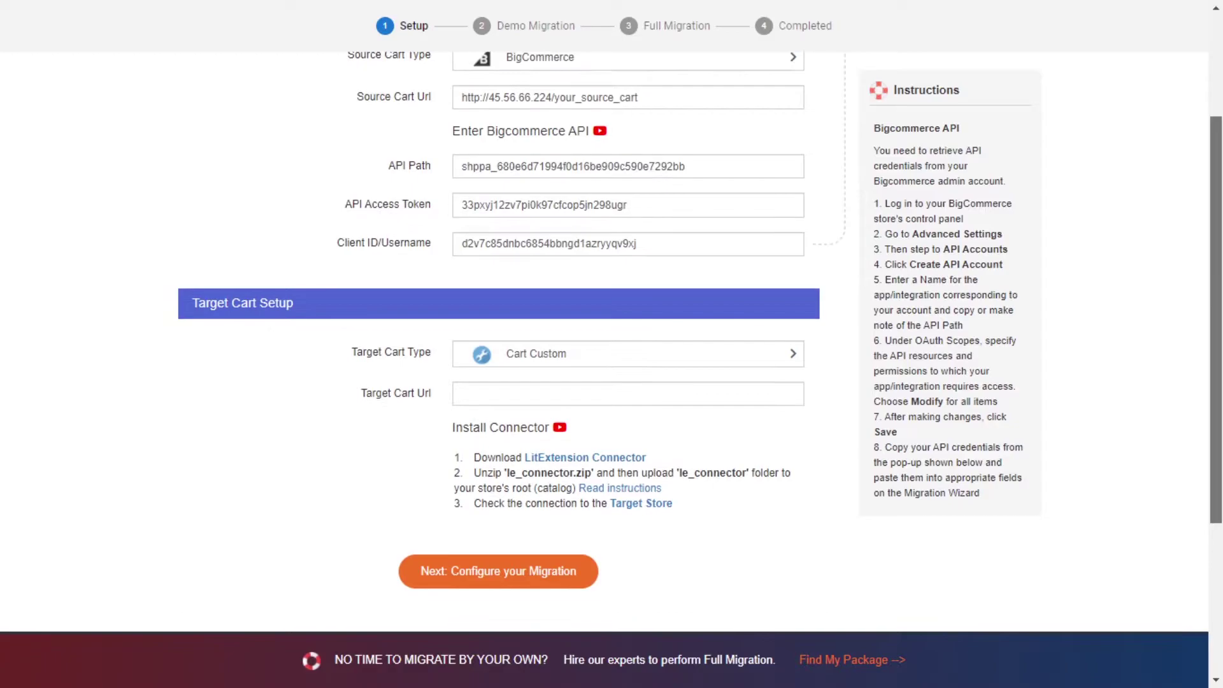
Choose Magento as the target cart type and download the LitExtension connector package.
left_click(578, 357)
left_click(578, 356)
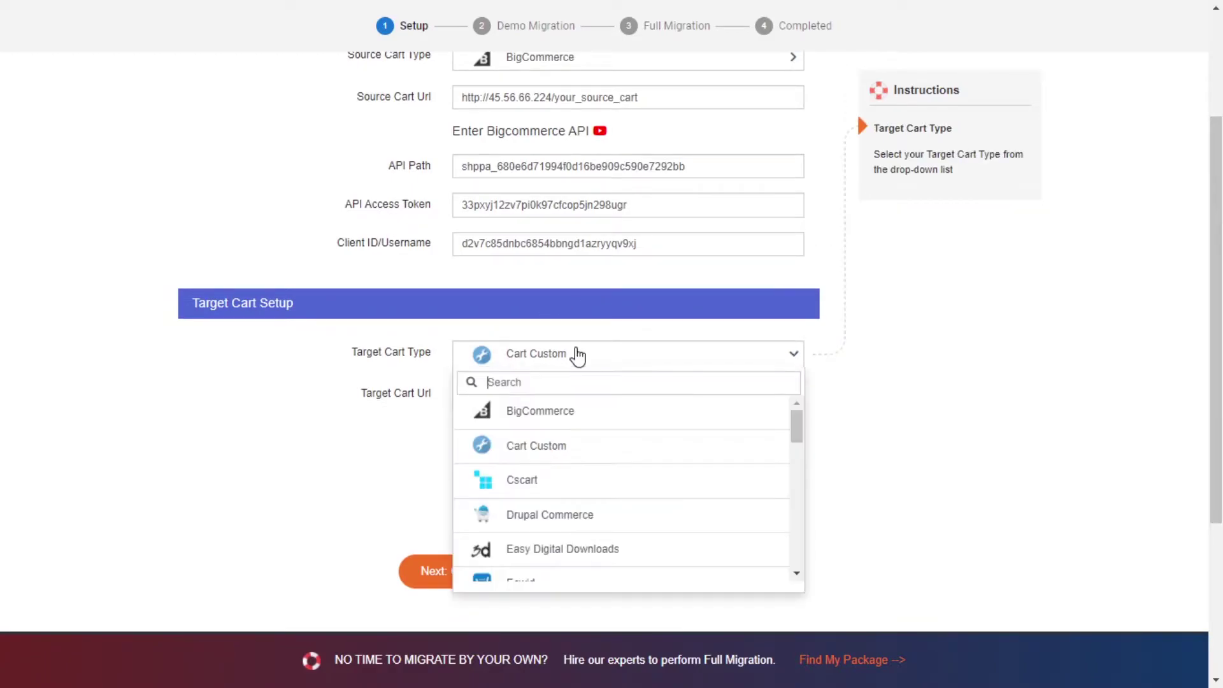
type("mag")
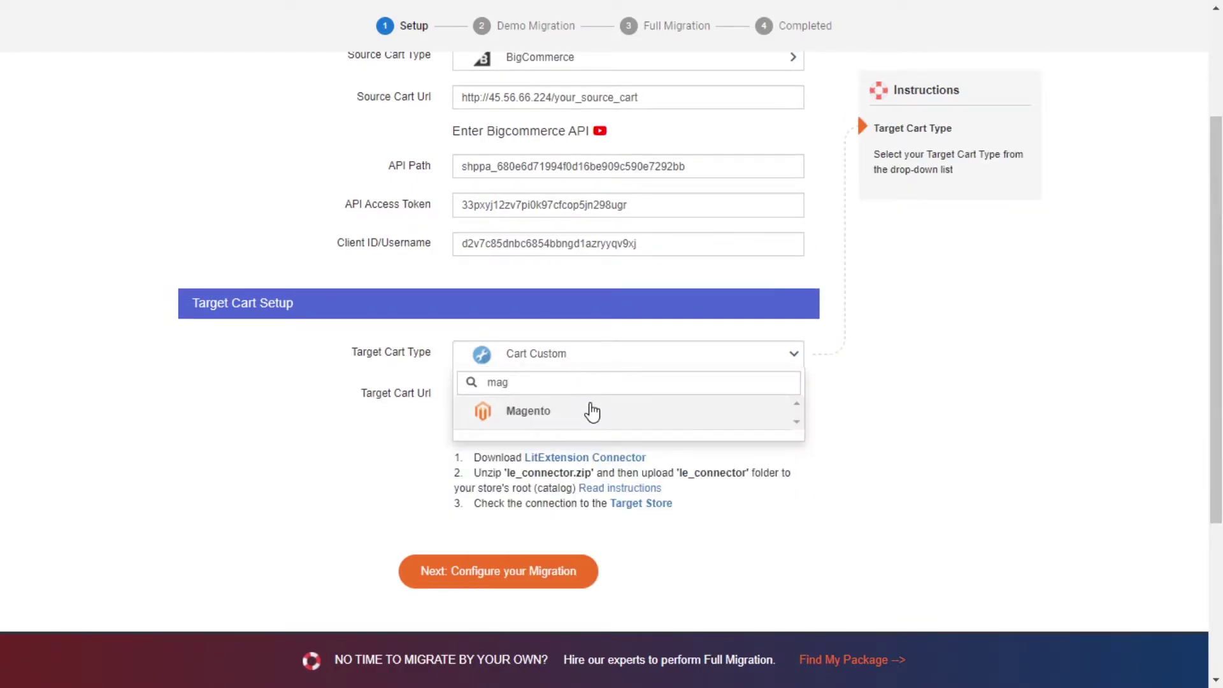
left_click(587, 411)
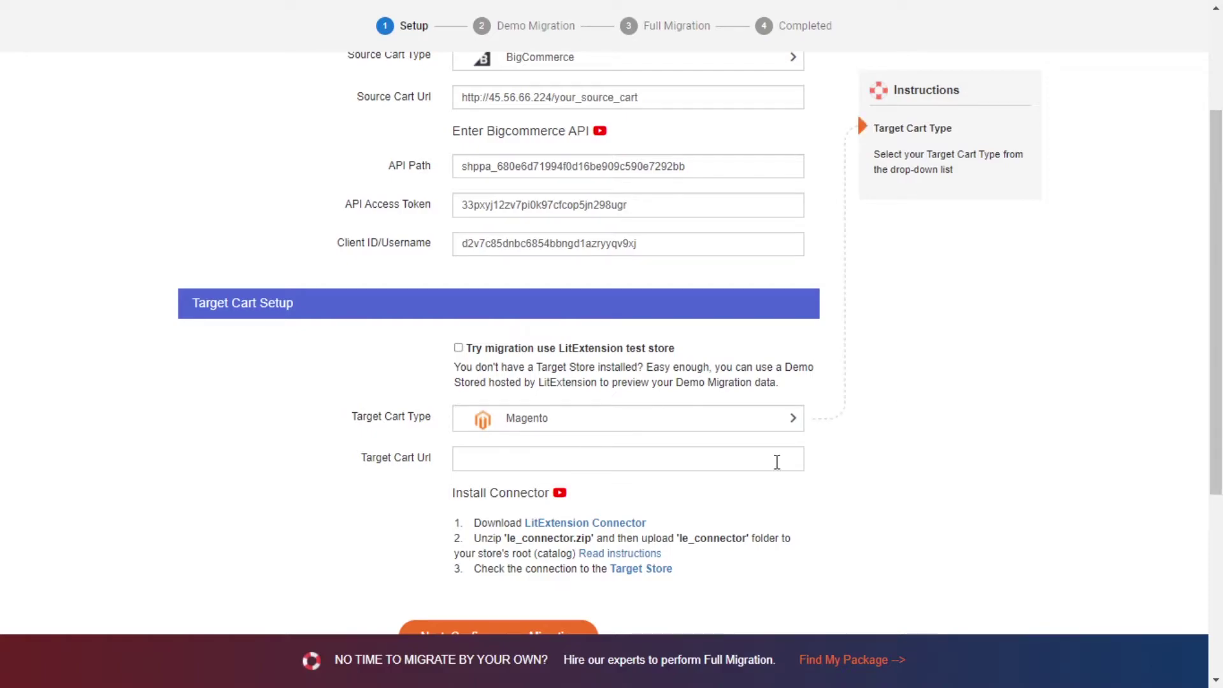
left_click(776, 460)
left_click(623, 528)
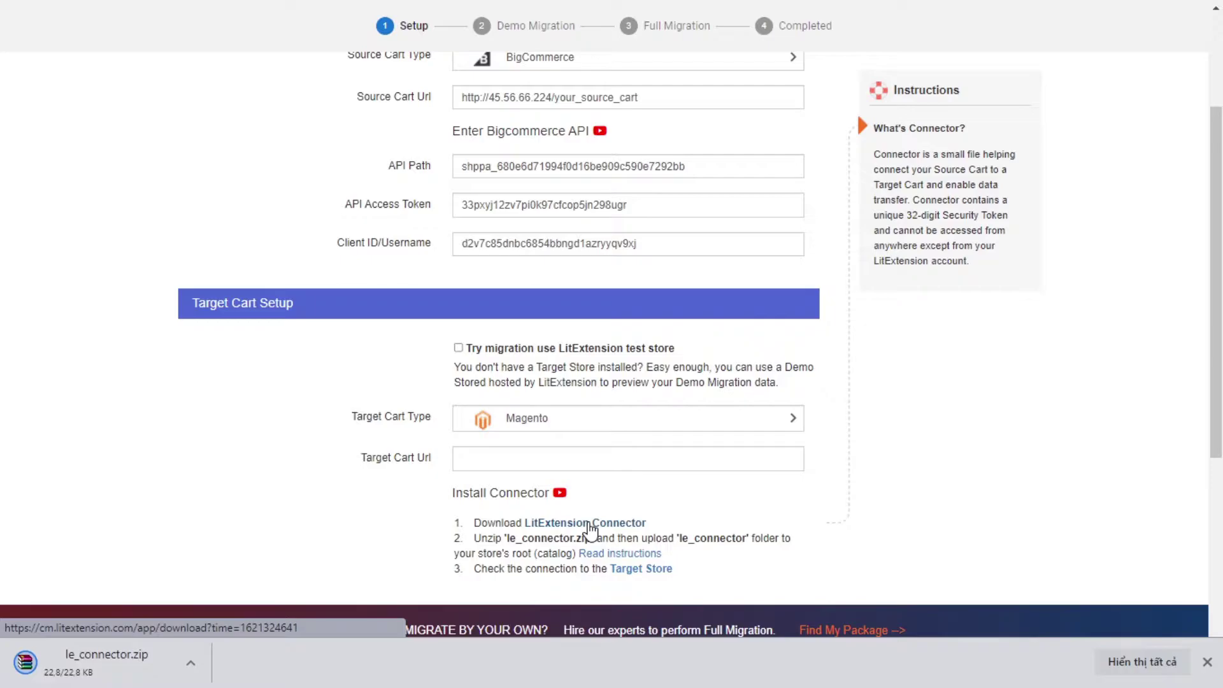
Extract le_connector.zip into the Downloads folder with Extract Here.
left_click(191, 662)
left_click(240, 612)
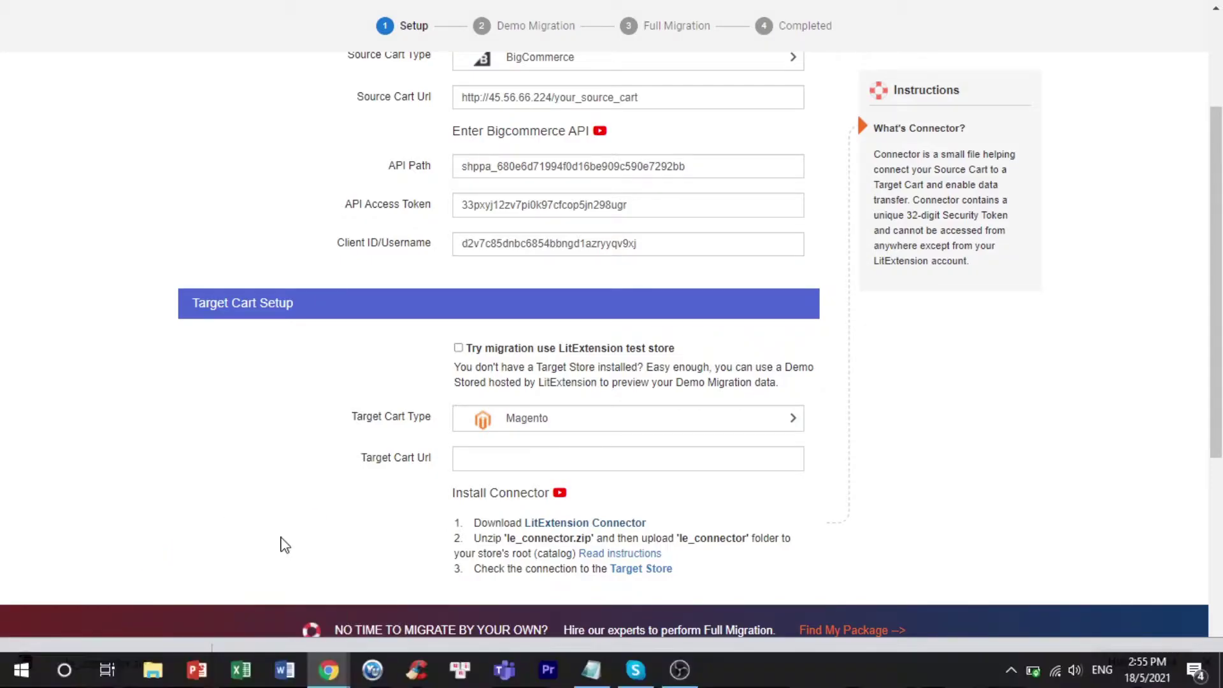
left_click(364, 144)
right_click(361, 143)
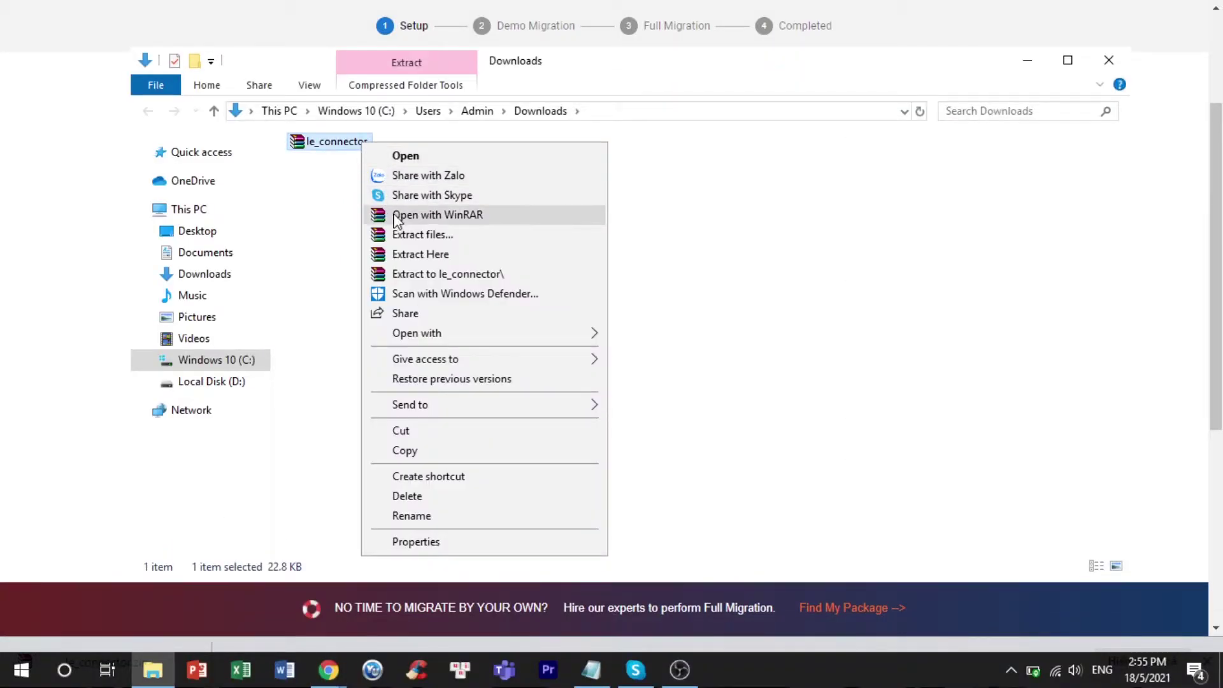
left_click(421, 256)
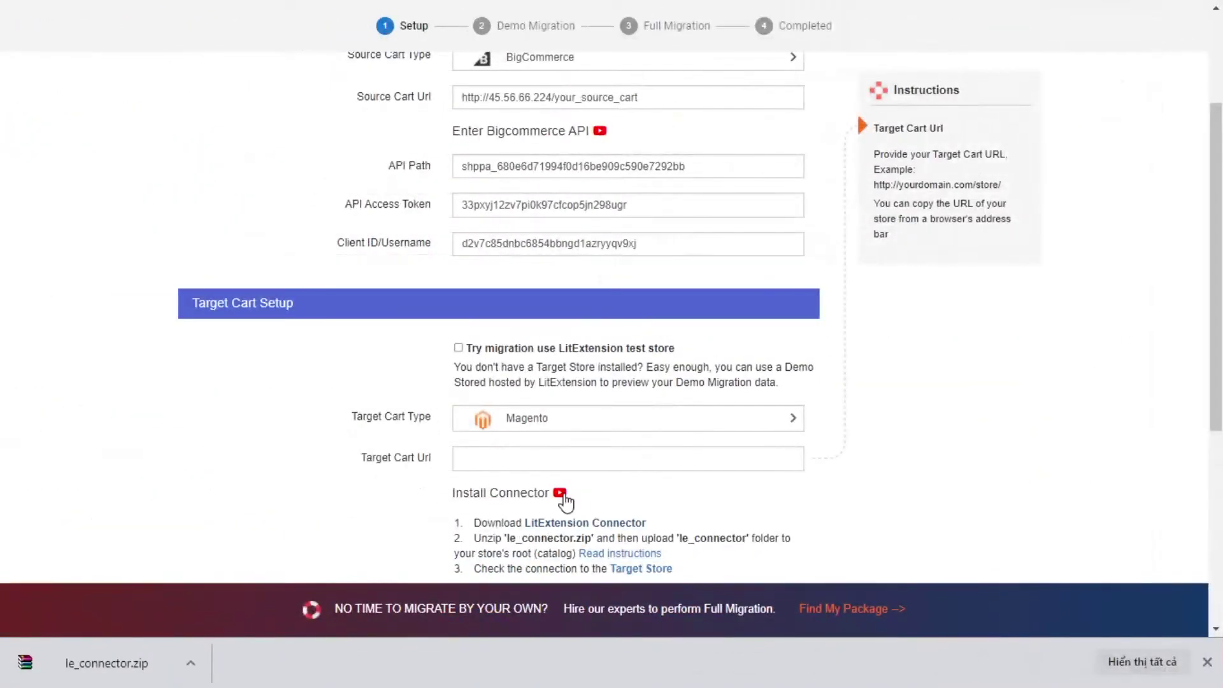
Open and play the Install Connector tutorial video.
left_click(562, 497)
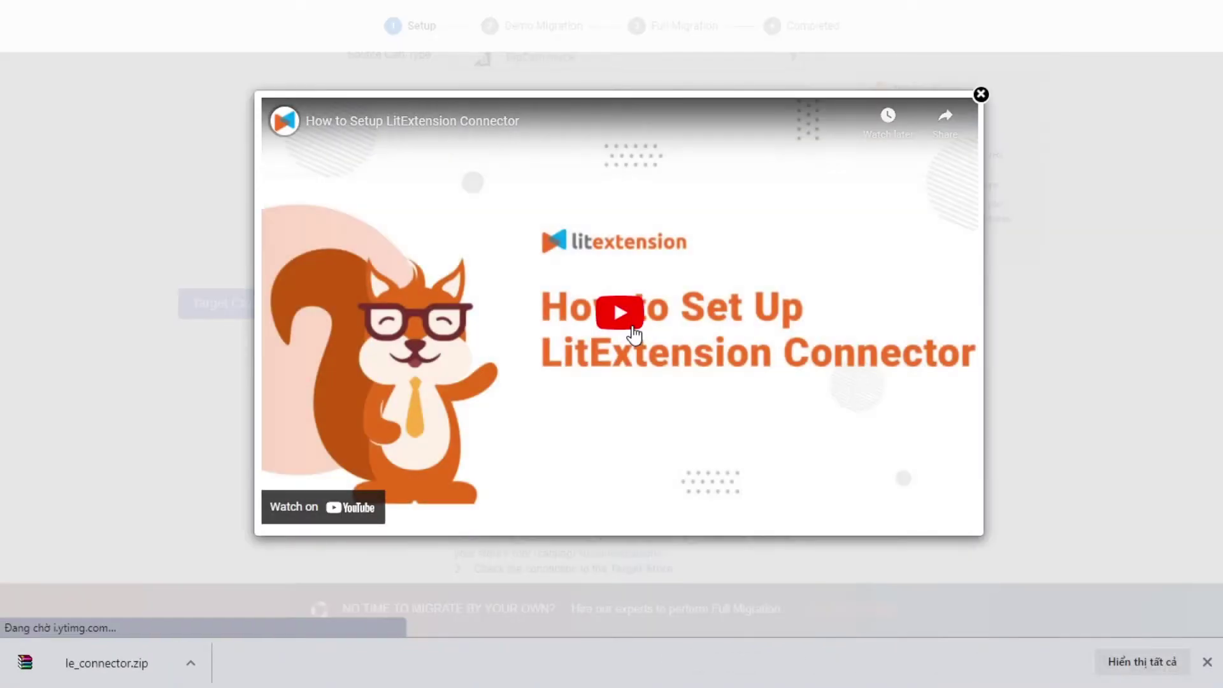
left_click(636, 318)
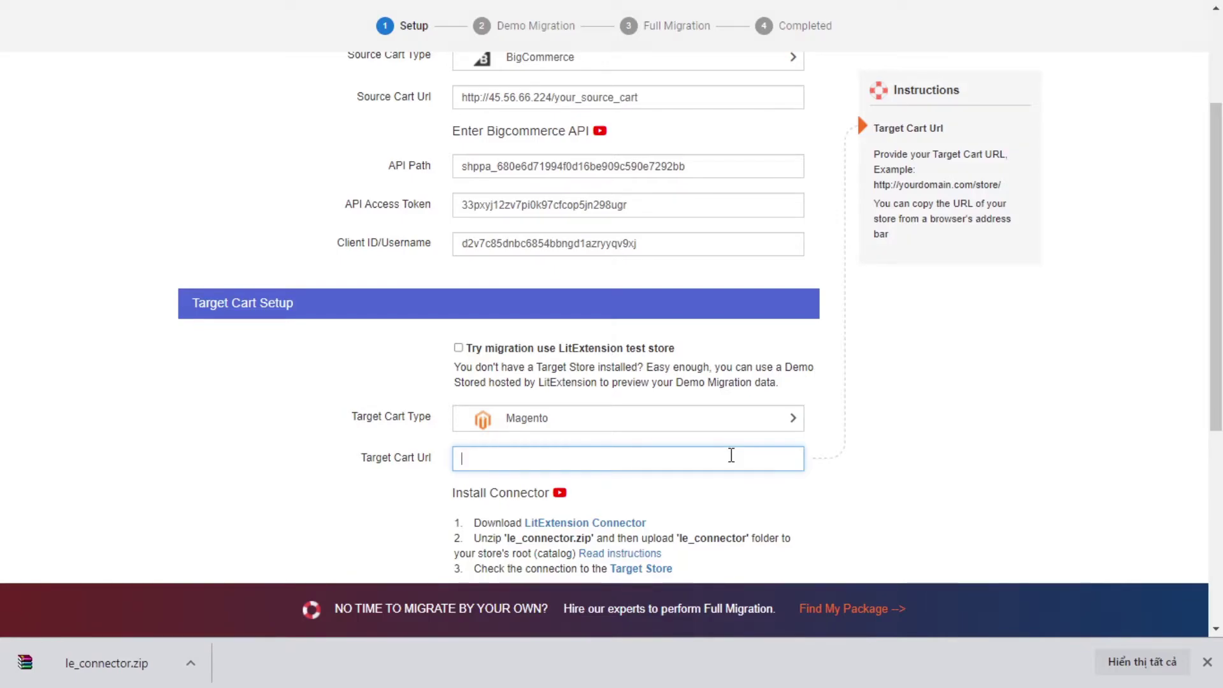
type("http://45.33.0.186/your_target_cart")
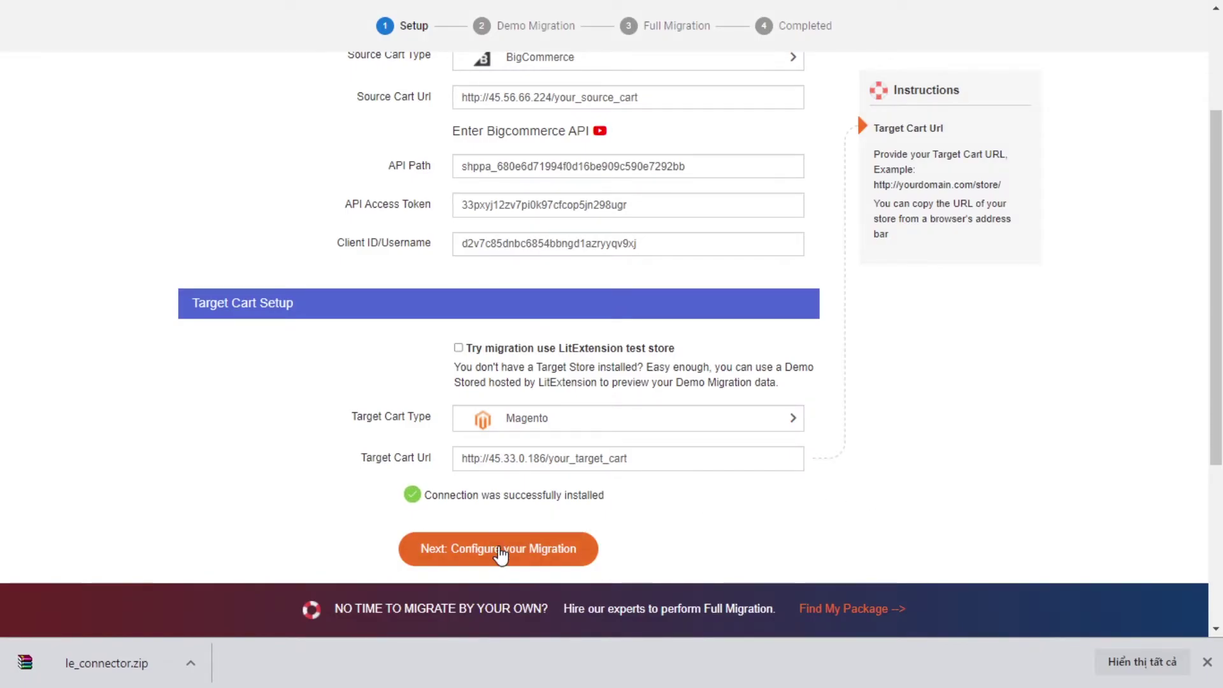
Proceed to Configure your Migration once the Magento connection check succeeds.
left_click(504, 557)
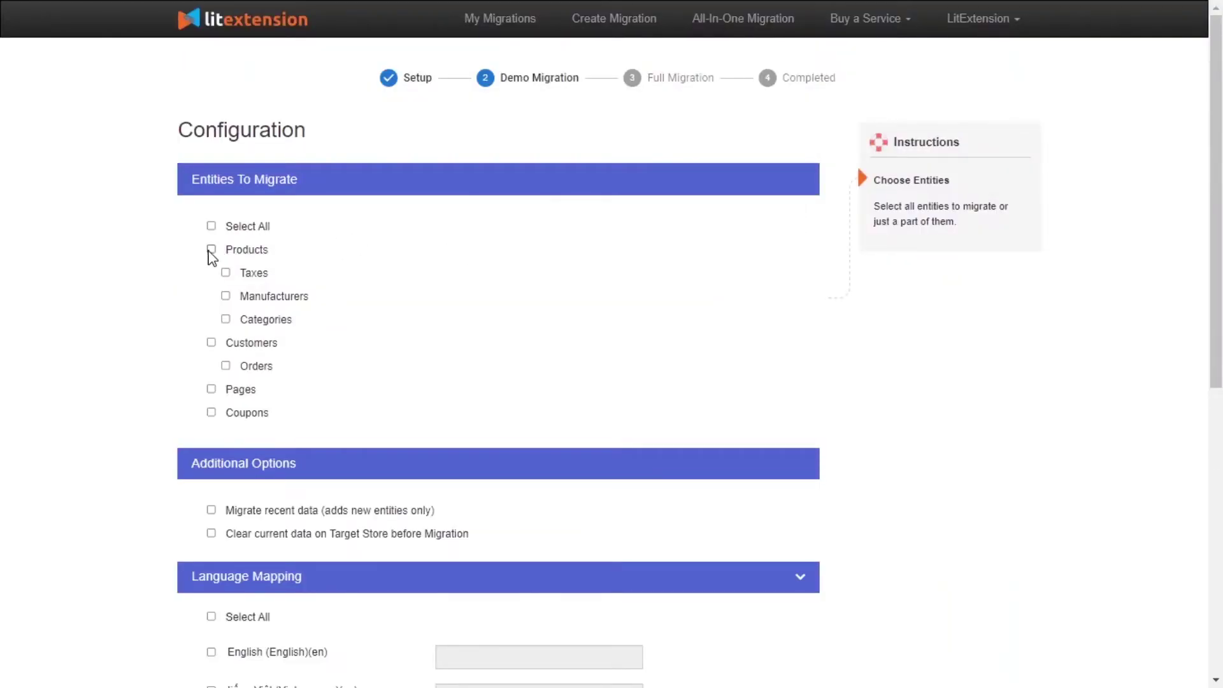
Include Products, Customers, Pages and Coupons in the migration.
left_click(212, 250)
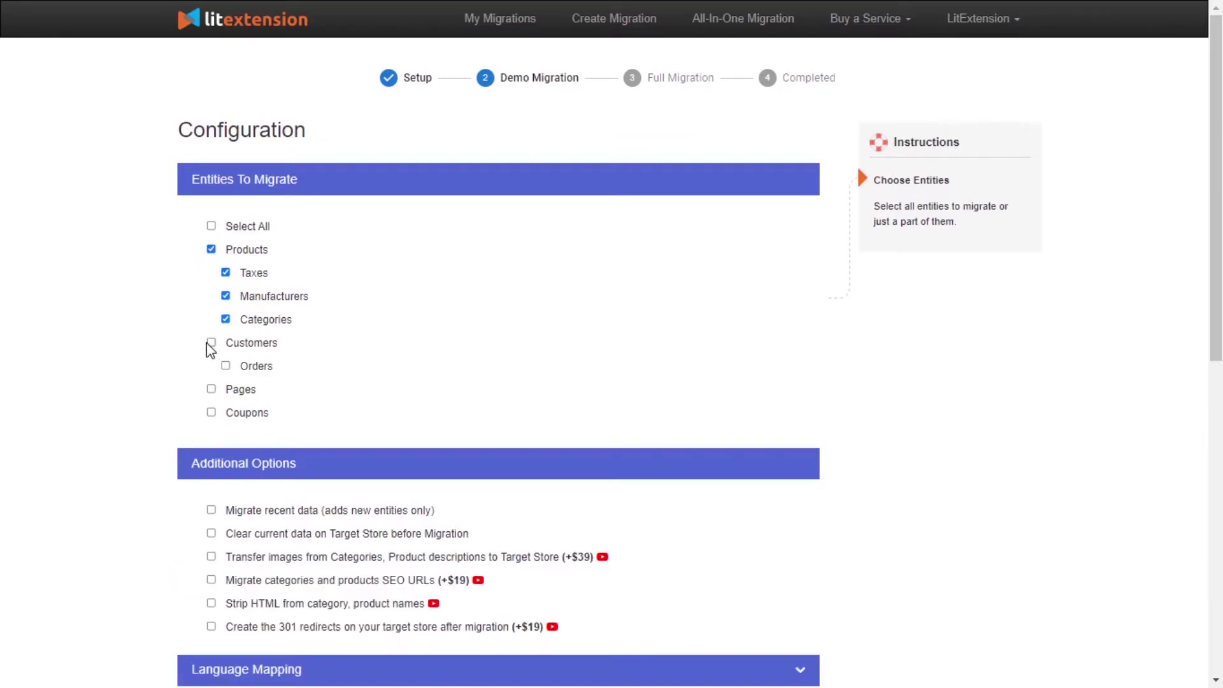
left_click(212, 344)
left_click(212, 392)
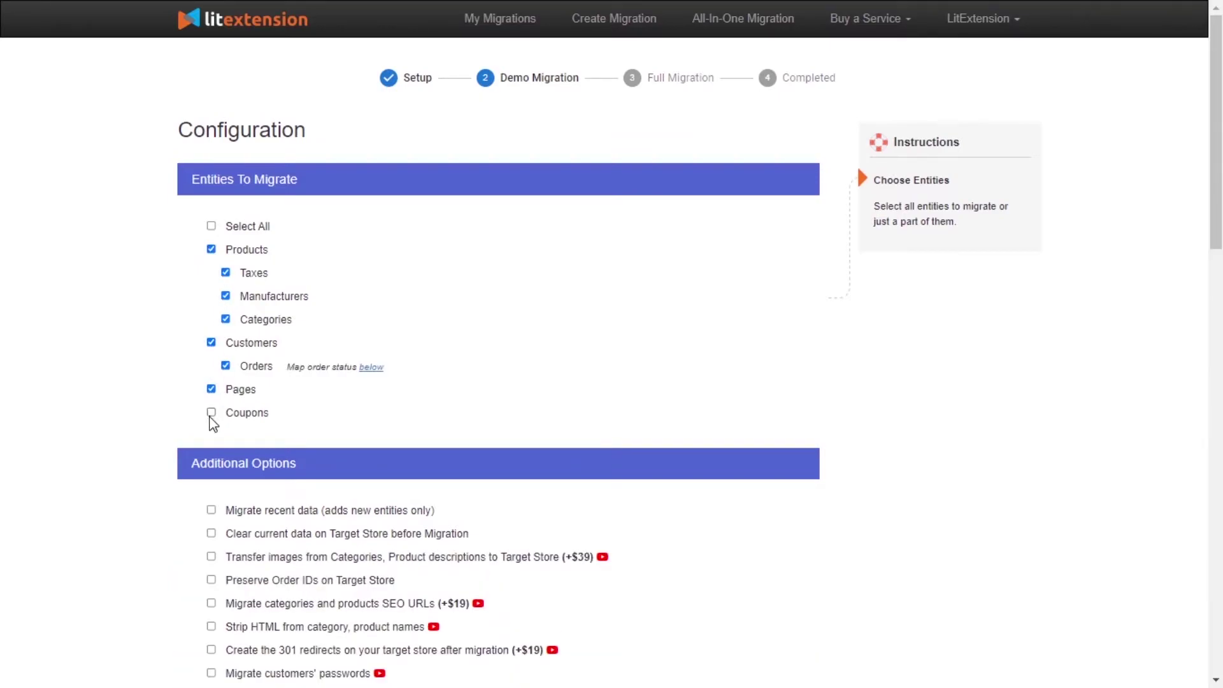
left_click(212, 414)
scroll(581, 275, "down", 3)
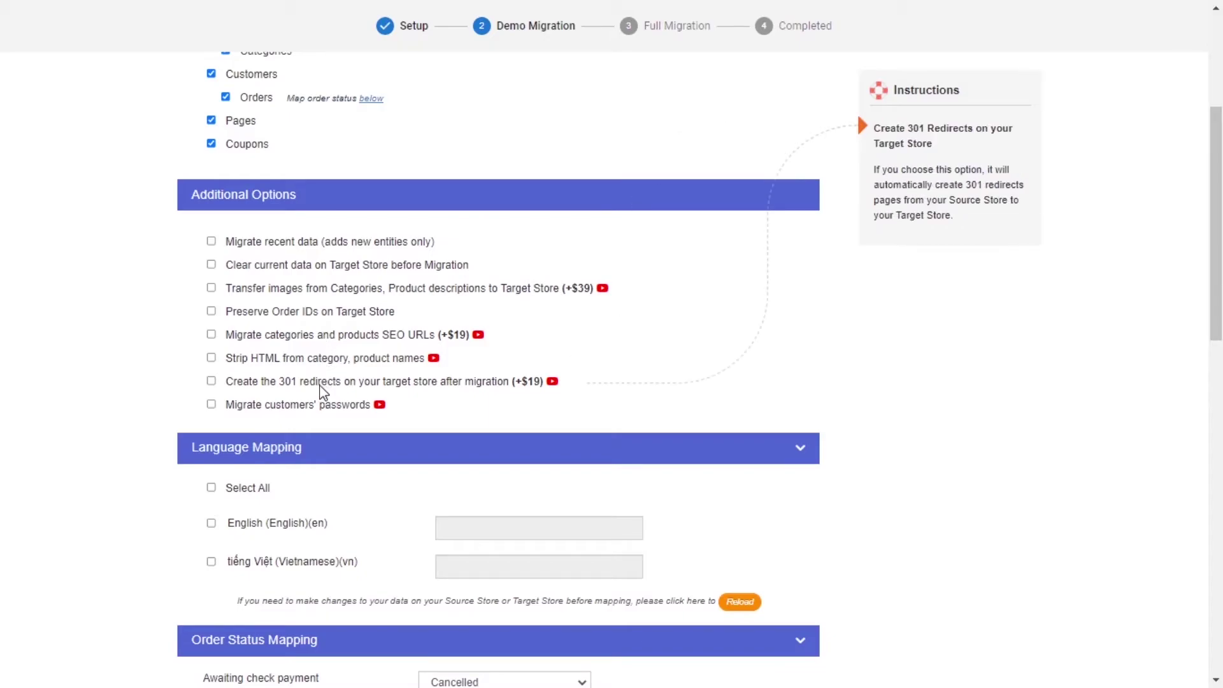
View the customer password video, then map all languages except Vietnamese.
left_click(381, 407)
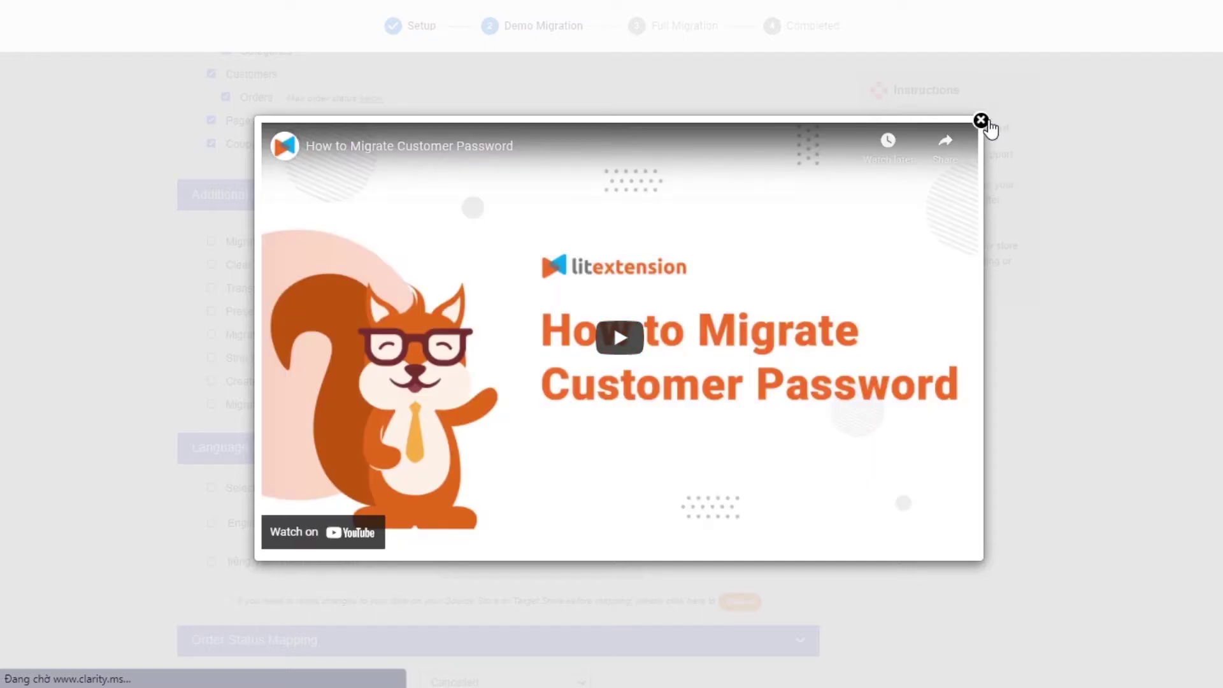
left_click(982, 122)
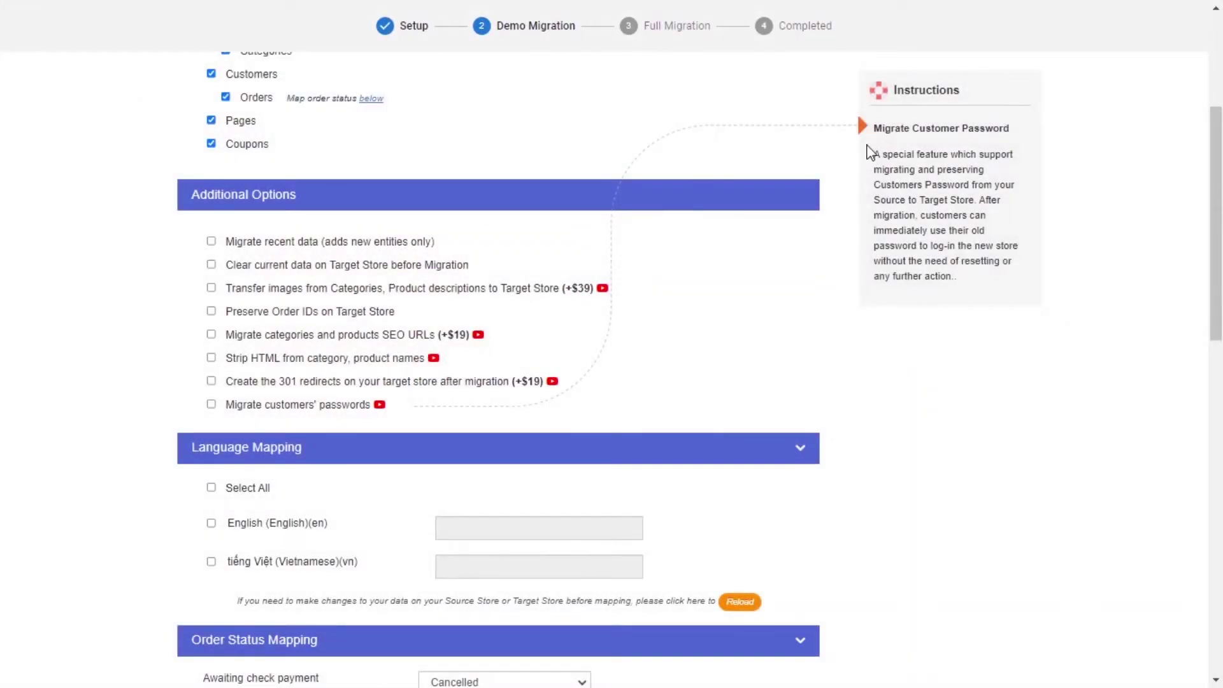
scroll(230, 418, "down", 1)
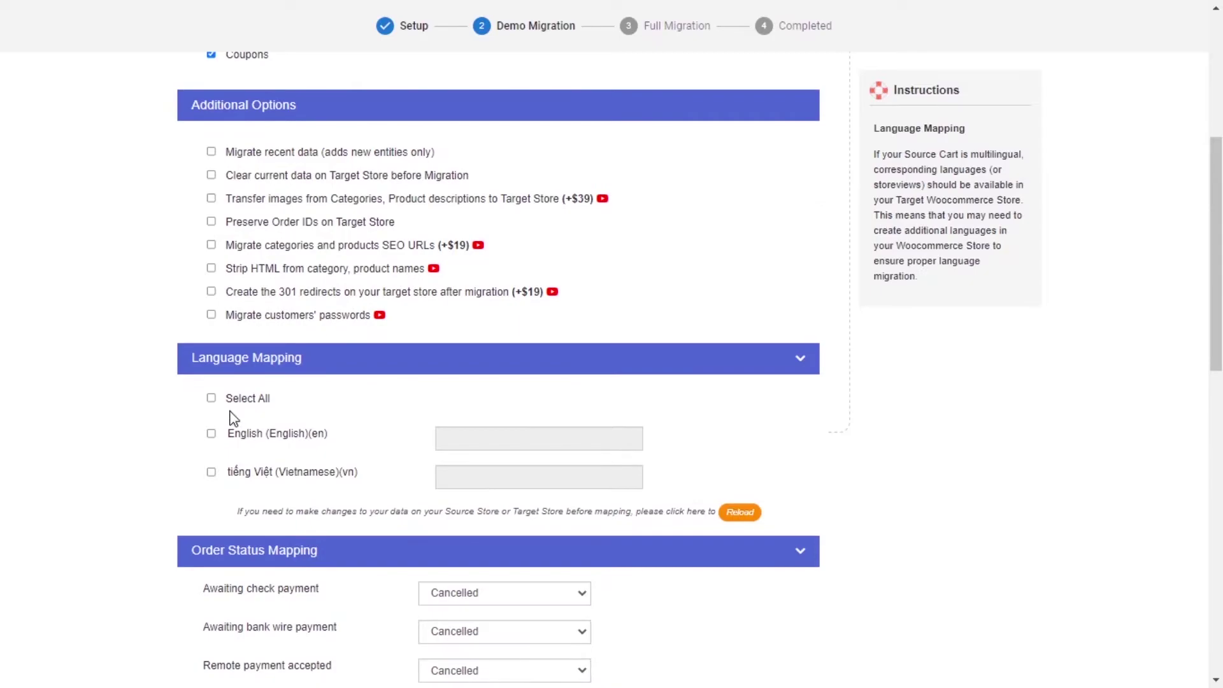
left_click(213, 400)
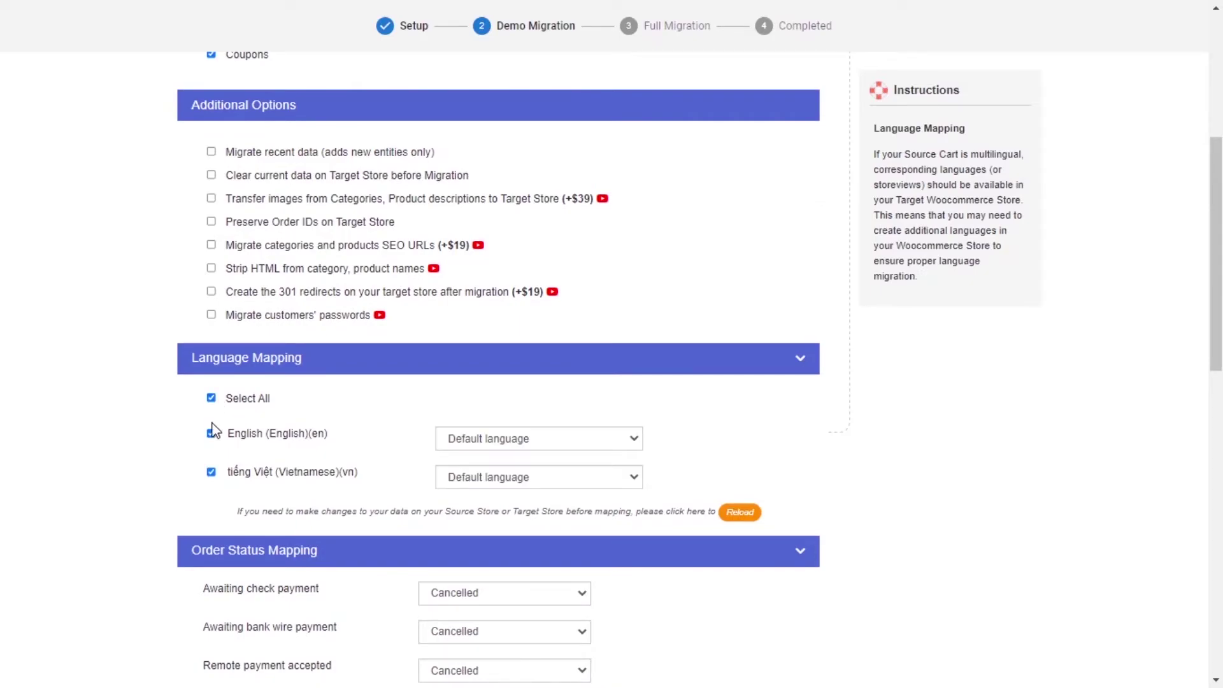
left_click(211, 475)
scroll(636, 410, "down", 2)
scroll(574, 364, "down", 1)
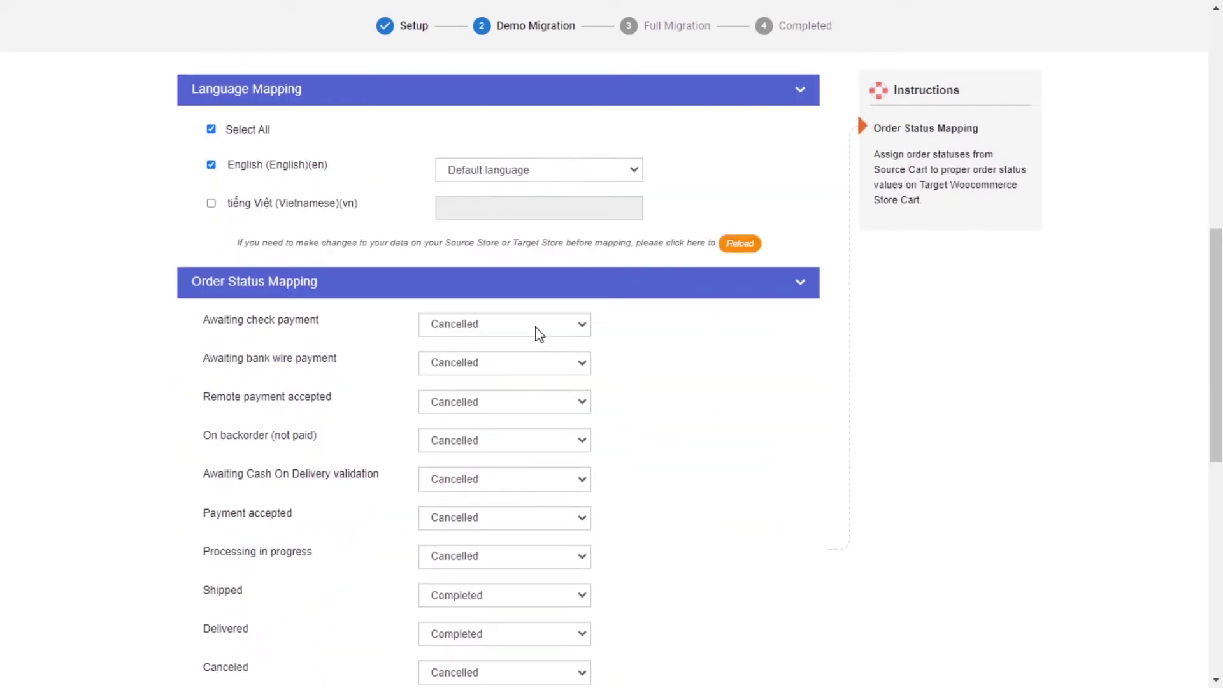
Map the early order statuses, e.g. Payment accepted to Failed, Processing to Completed.
mouse_move(535, 334)
left_mouse_down()
mouse_move(446, 372)
mouse_move(456, 435)
left_mouse_up()
left_click(486, 442)
left_click(457, 473)
left_click(485, 483)
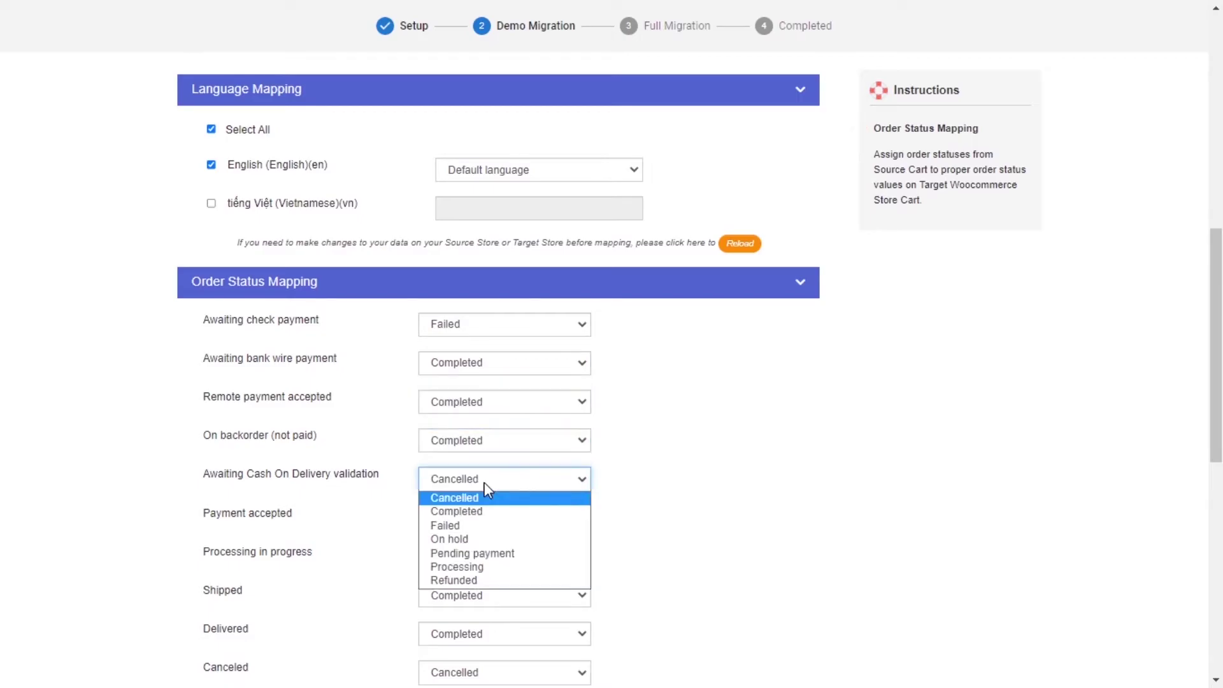
left_click(457, 512)
scroll(517, 469, "down", 2)
left_click(488, 338)
left_click(457, 385)
left_click_drag(488, 376, 457, 409)
Map Shipped, Payment error and On backorder statuses, skip the demo, and start full migration.
left_click(487, 416)
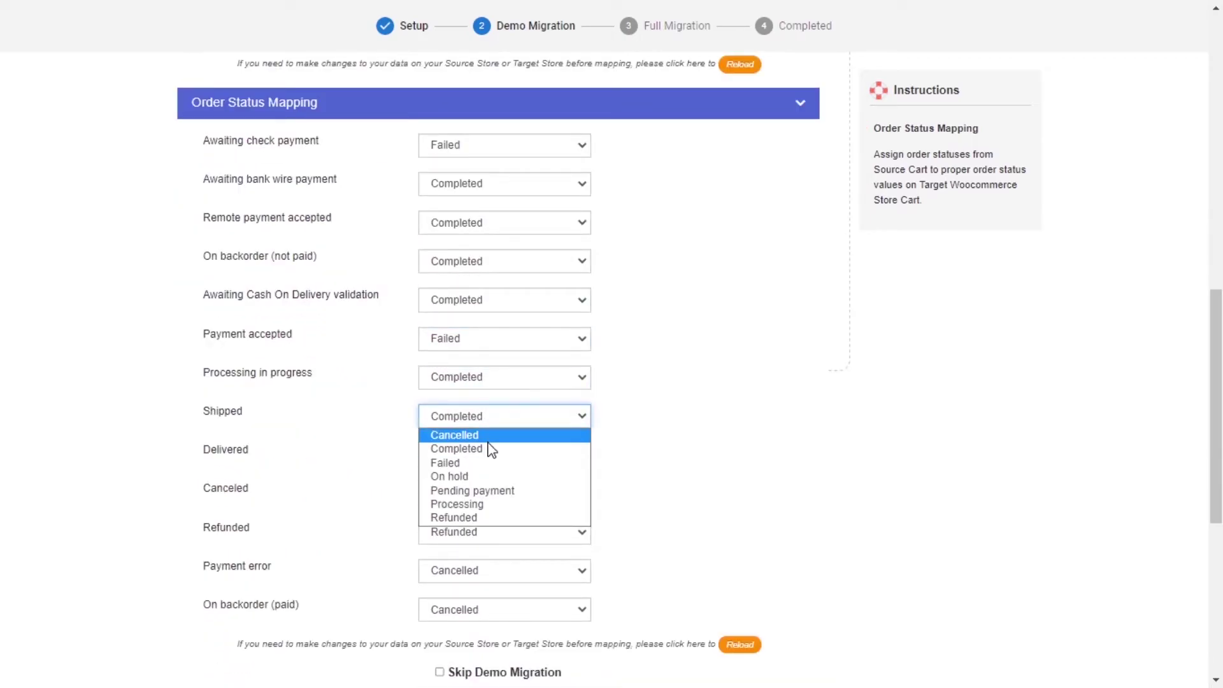
left_click(454, 435)
mouse_move(488, 454)
left_mouse_down()
mouse_move(457, 486)
mouse_move(458, 521)
mouse_move(457, 475)
left_mouse_up()
scroll(489, 494, "down", 1)
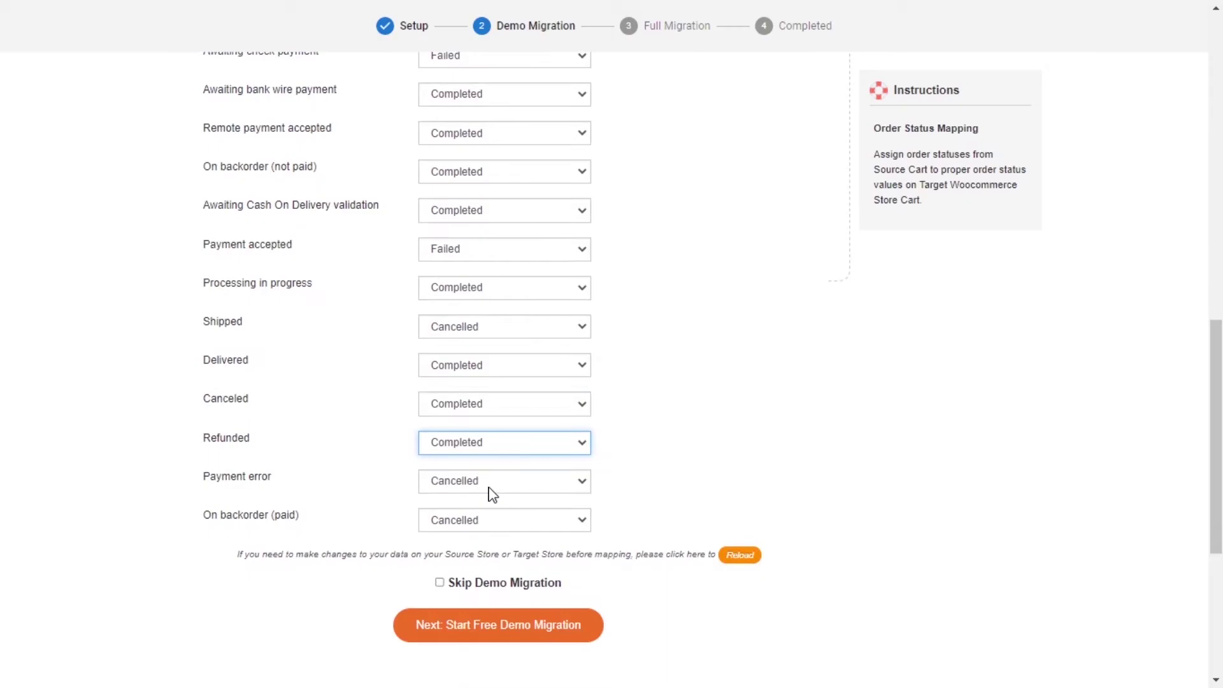
left_click(489, 481)
left_click(459, 513)
left_click(479, 564)
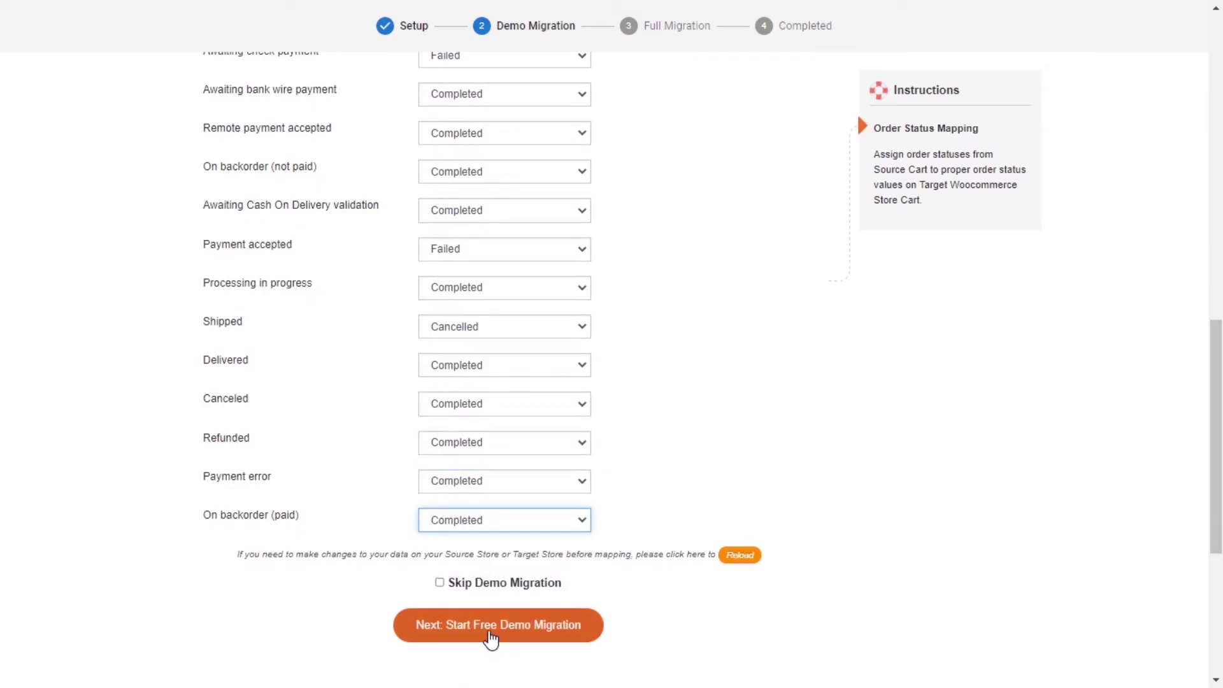
left_click(441, 583)
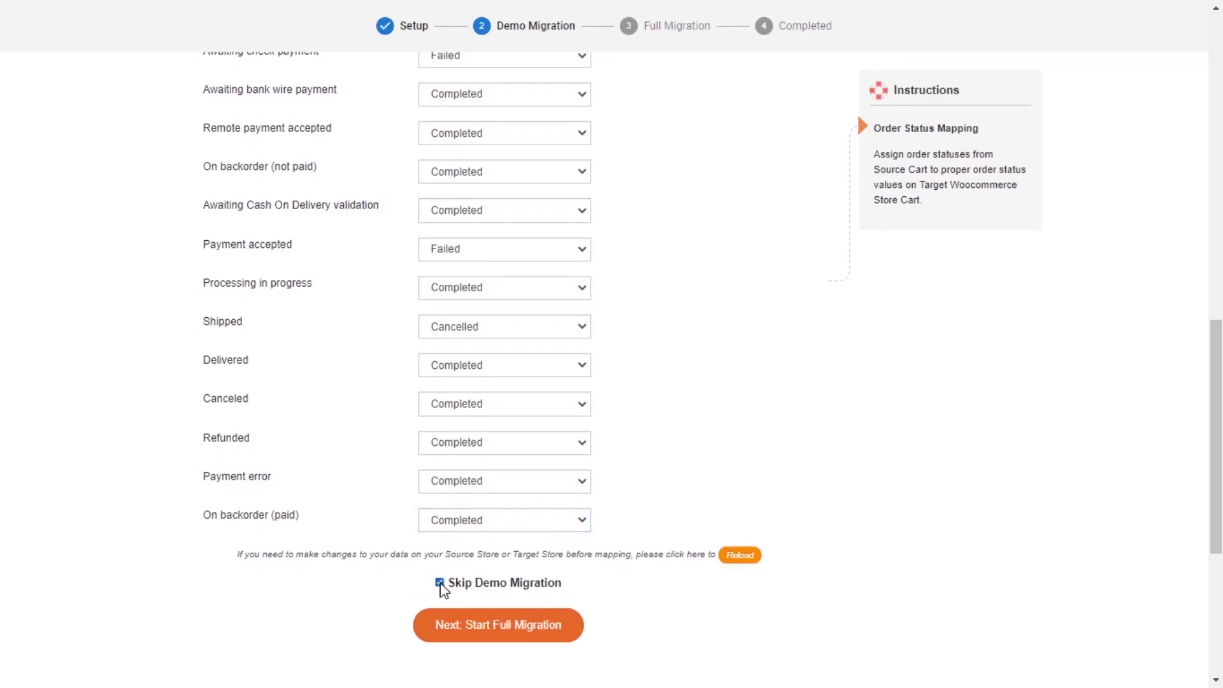
left_click(497, 631)
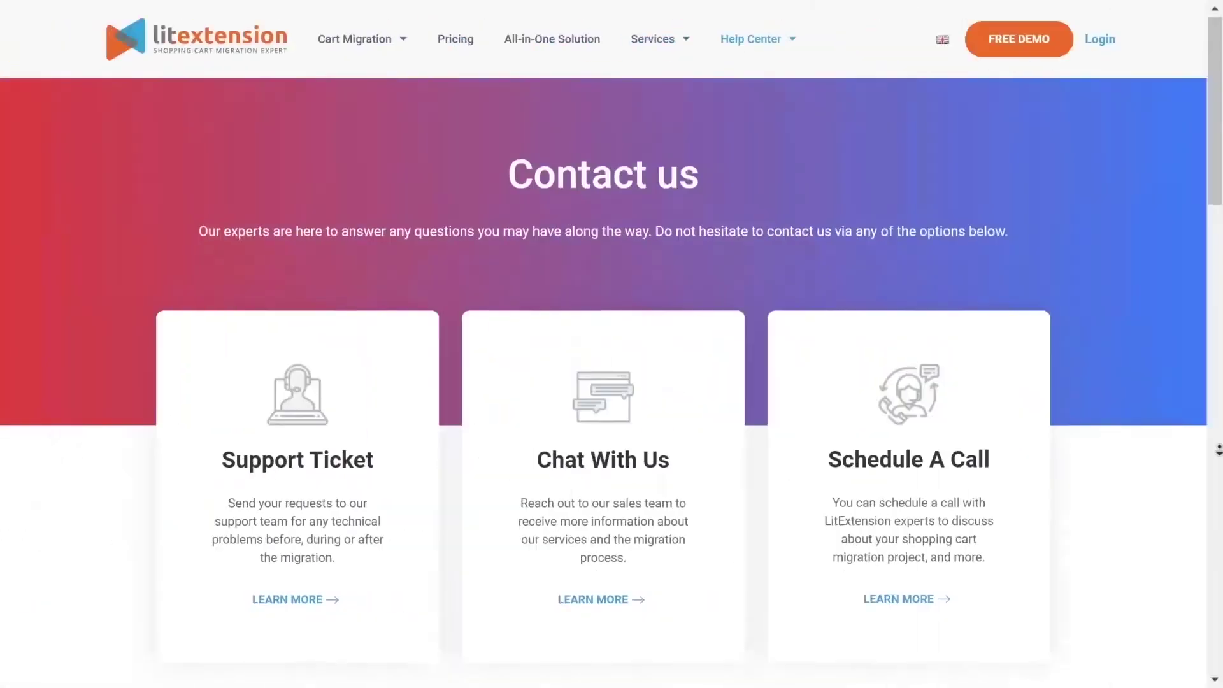
scroll(1220, 463, "down", 1)
scroll(1219, 464, "down", 1)
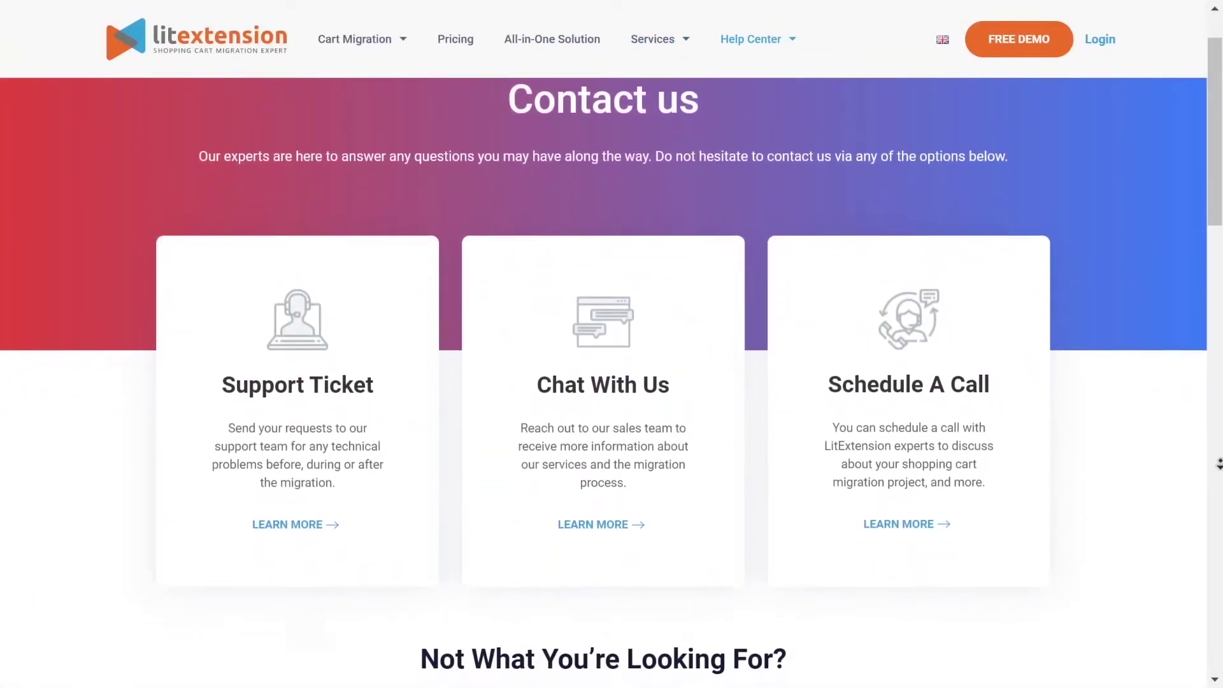
scroll(1220, 464, "down", 2)
scroll(1220, 463, "down", 1)
scroll(1220, 464, "down", 1)
scroll(1220, 464, "down", 1)
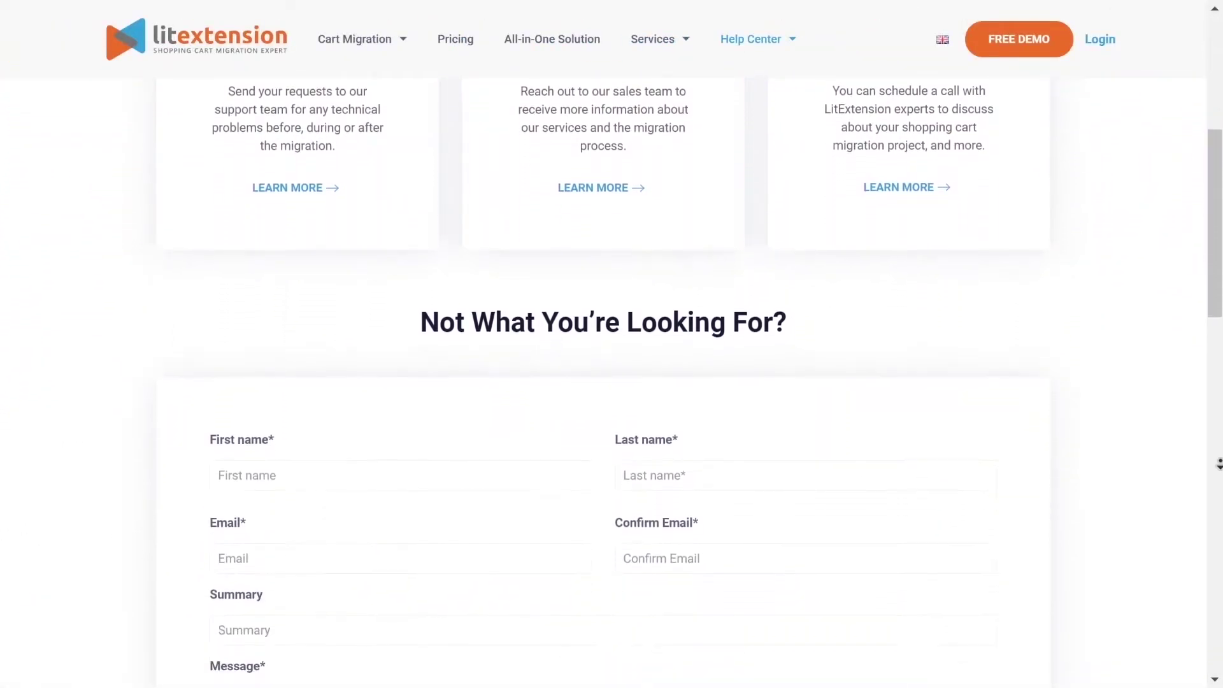
scroll(1220, 464, "down", 1)
scroll(1220, 464, "down", 1)
scroll(1220, 464, "down", 1)
scroll(1220, 463, "down", 1)
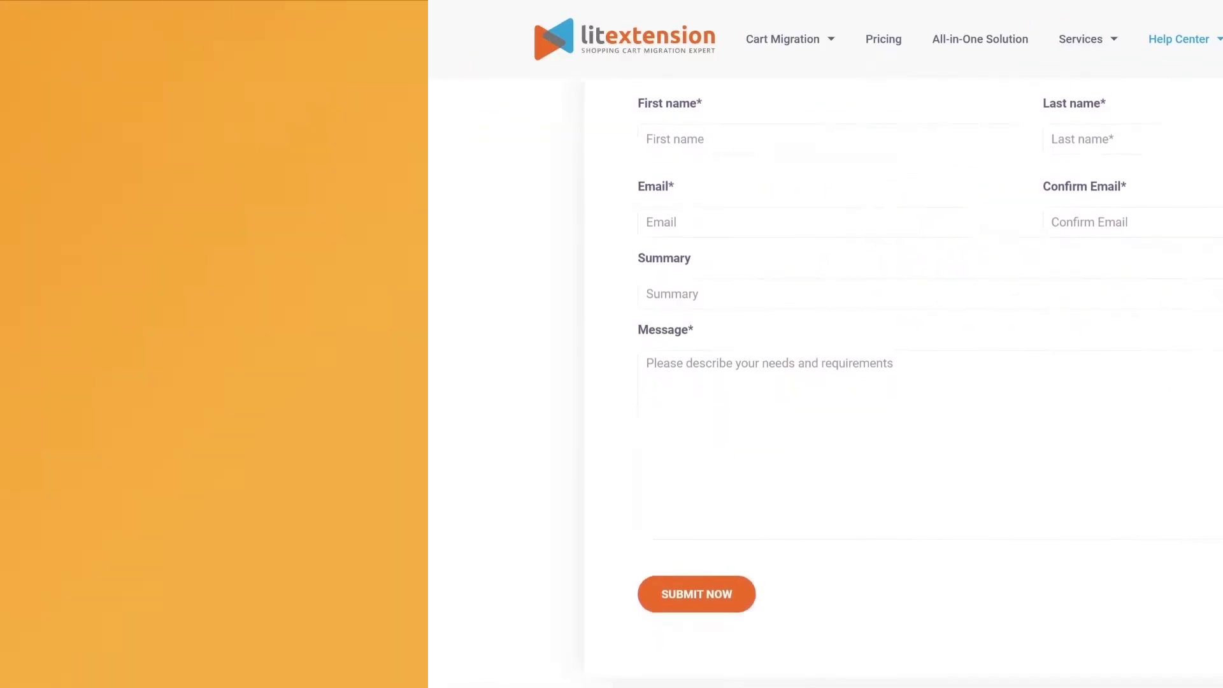